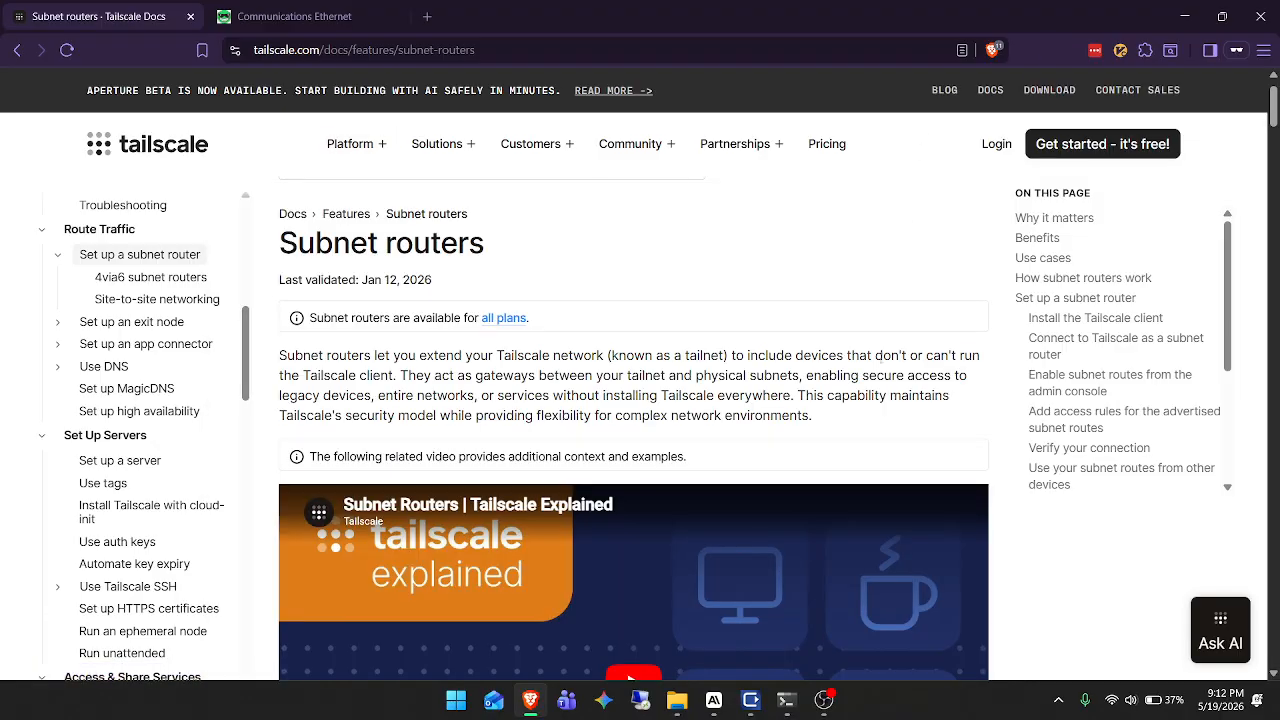
- Switch to CLICK Programming Software and open the Connect to CLICK PLC dialog
{"action": "scroll", "coordinate": [880, 363], "scroll_direction": "down", "scroll_amount": 1}
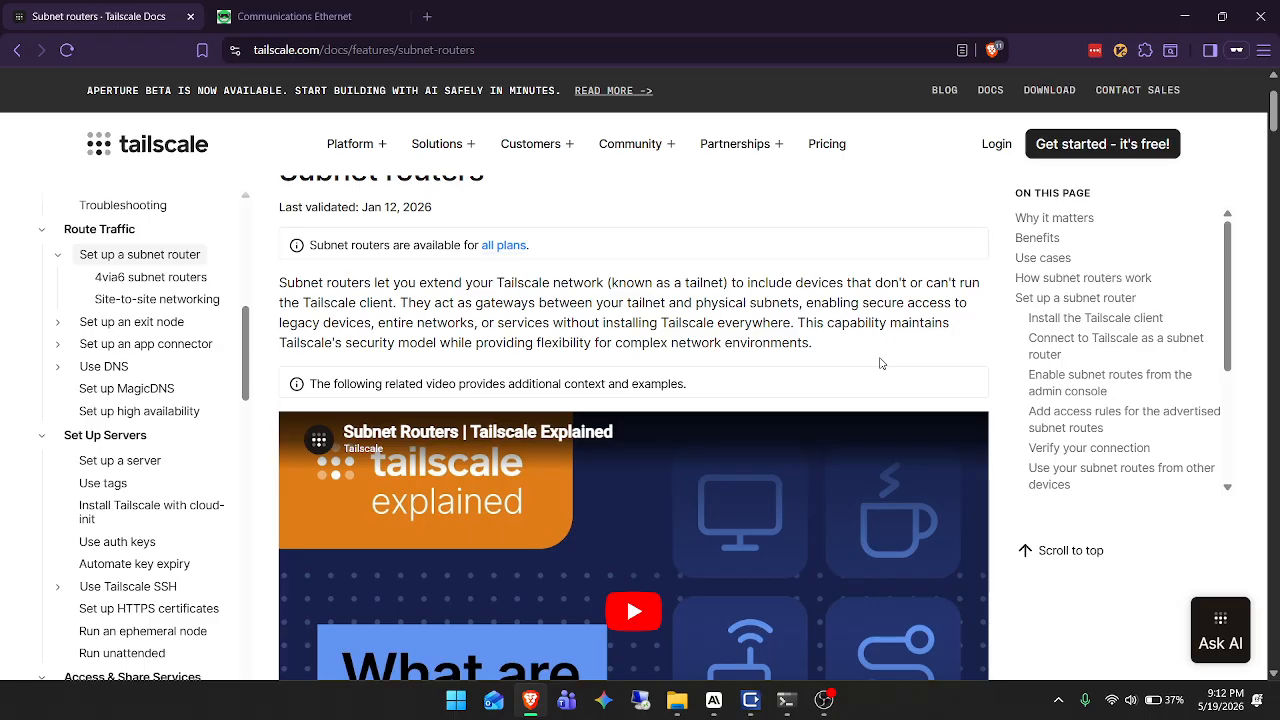
{"action": "scroll", "coordinate": [880, 363], "scroll_direction": "up", "scroll_amount": 2}
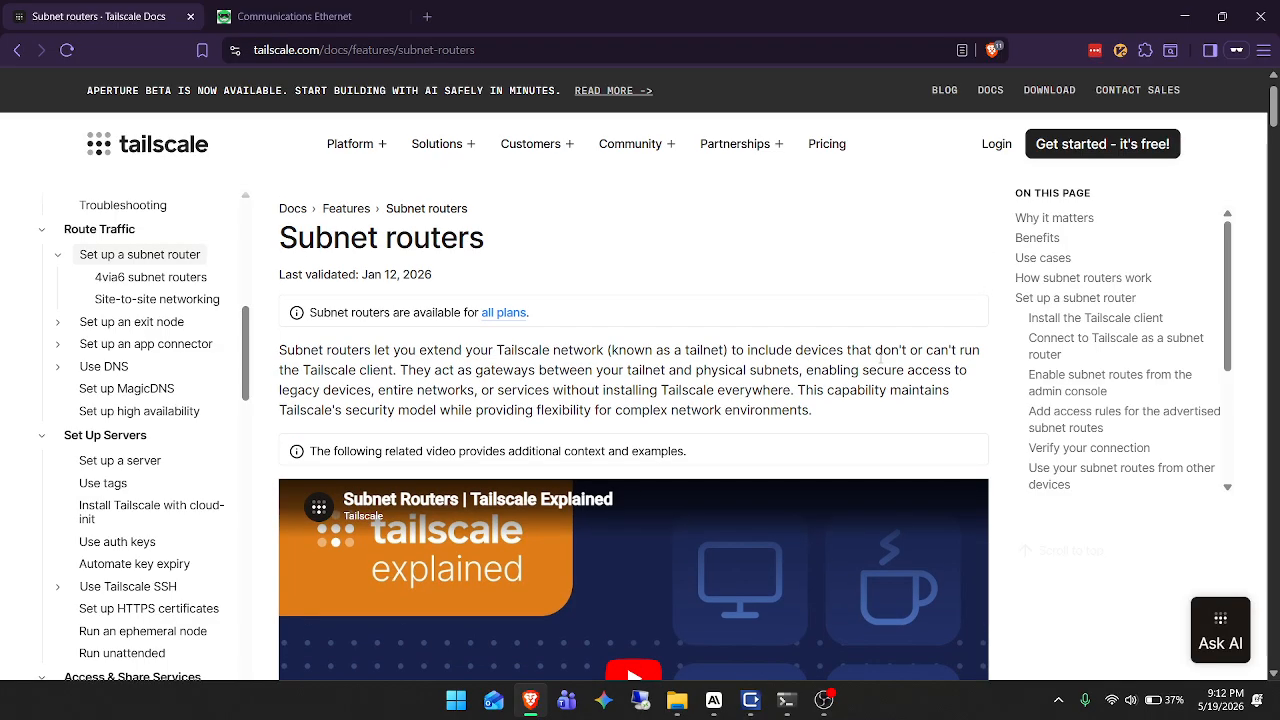
{"action": "left_click", "coordinate": [751, 700]}
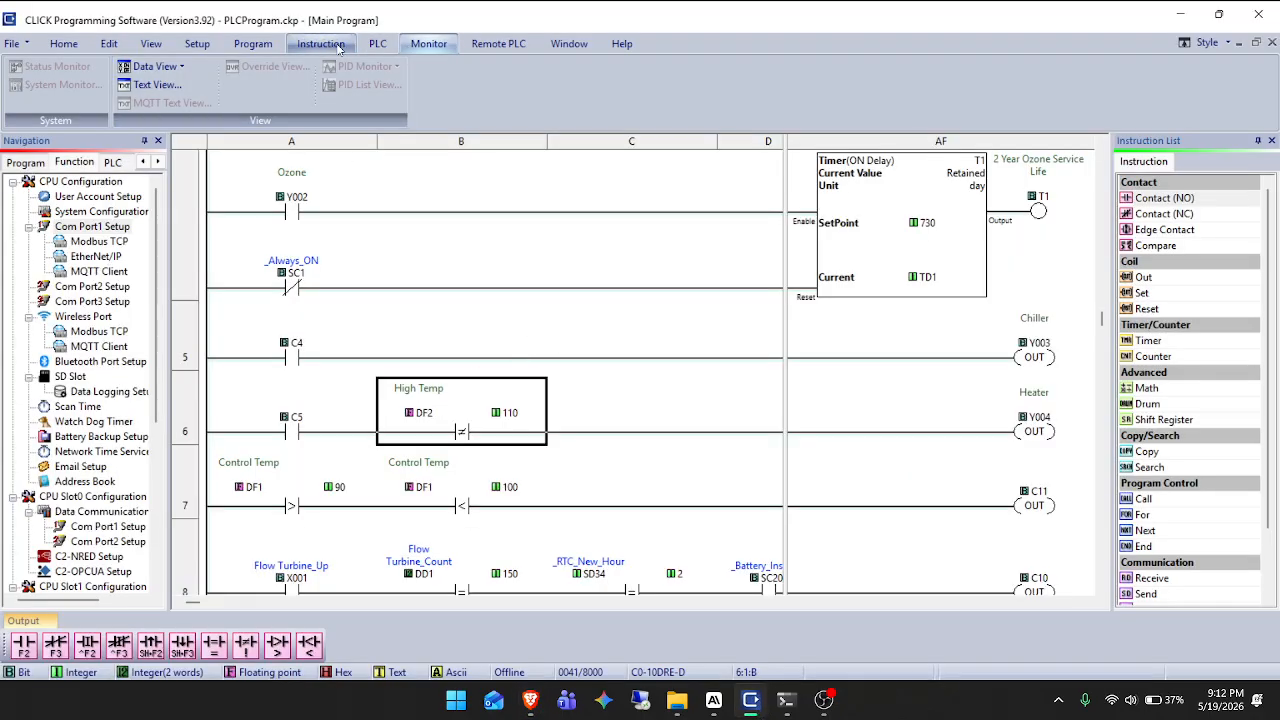
{"action": "left_click", "coordinate": [382, 45]}
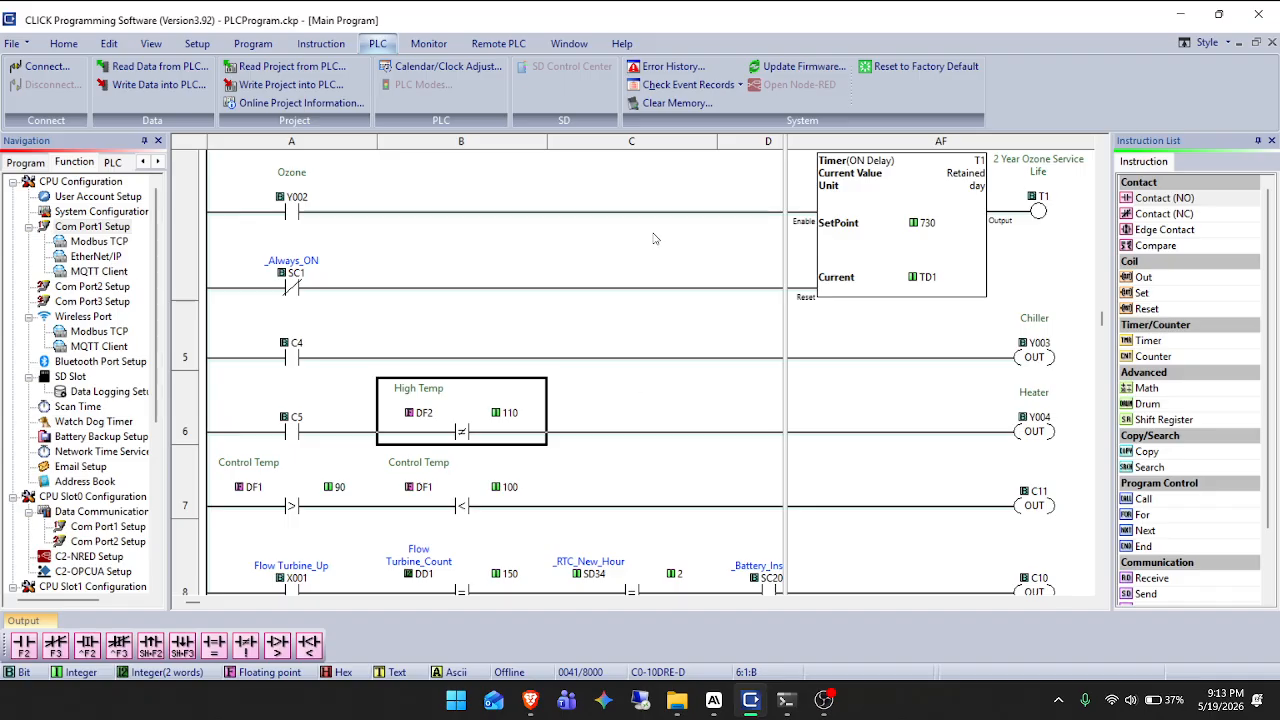
{"action": "left_click", "coordinate": [462, 507]}
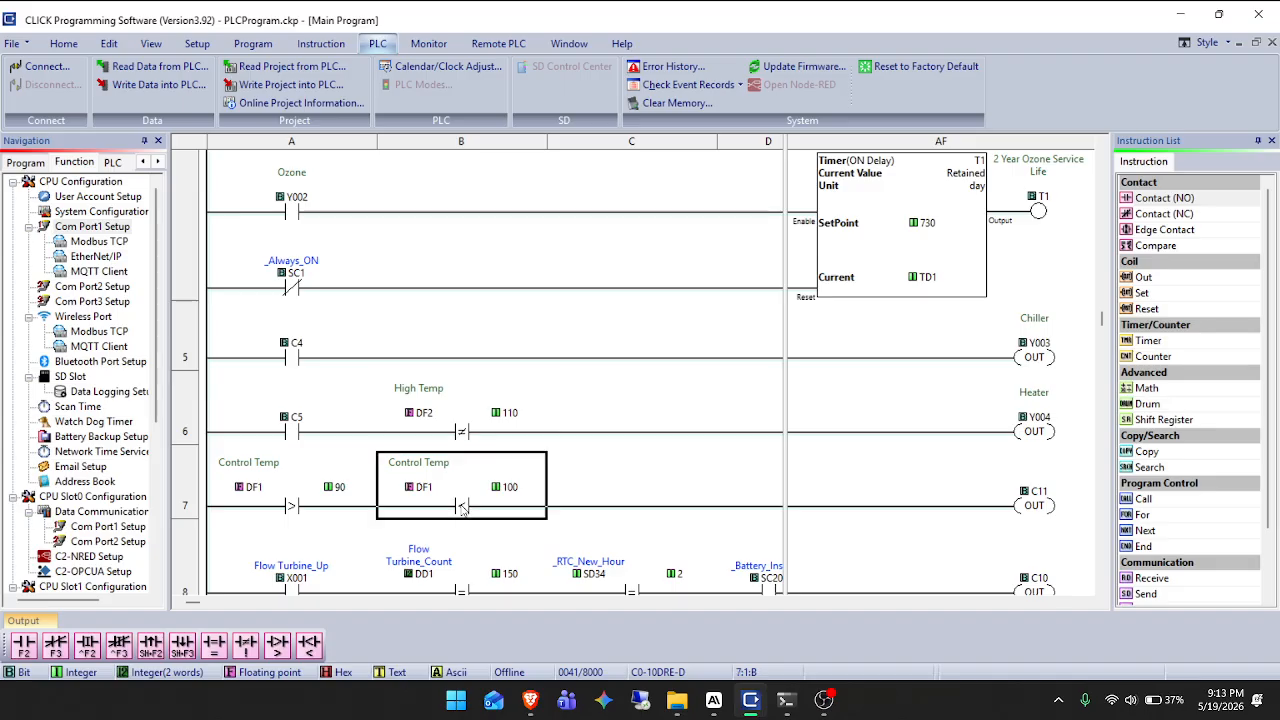
{"action": "left_click", "coordinate": [497, 389]}
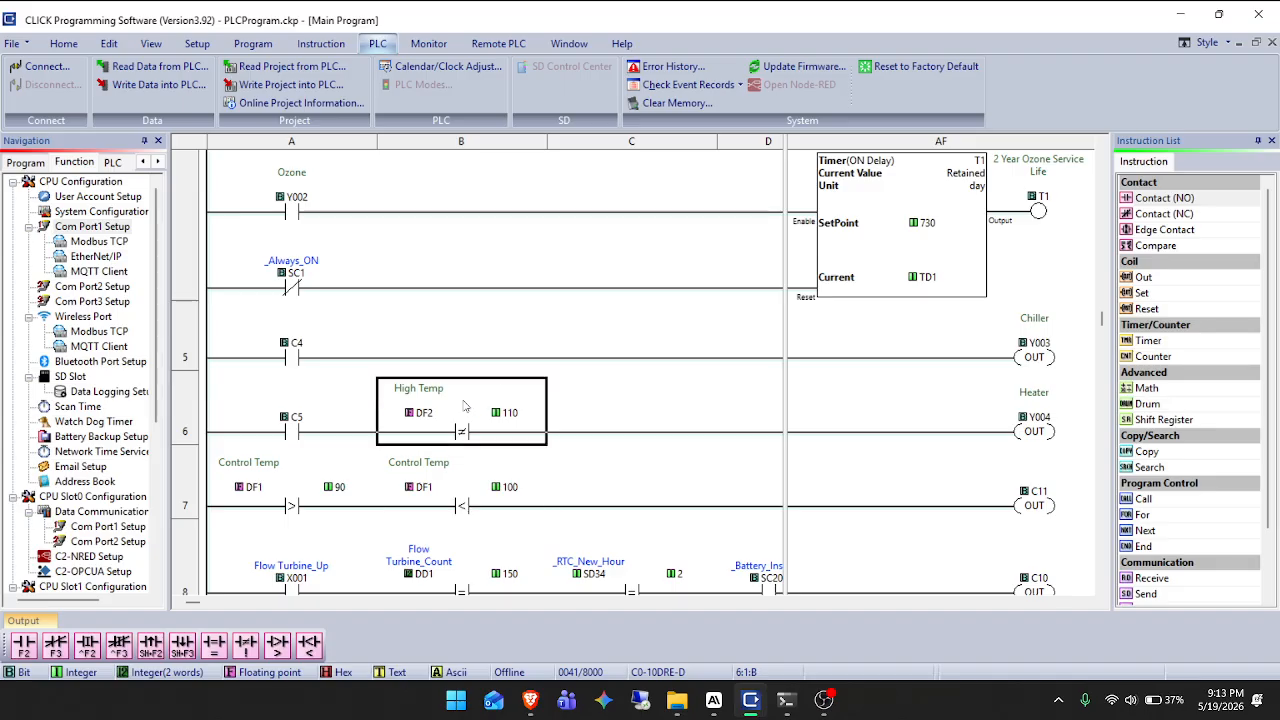
{"action": "left_click", "coordinate": [40, 67]}
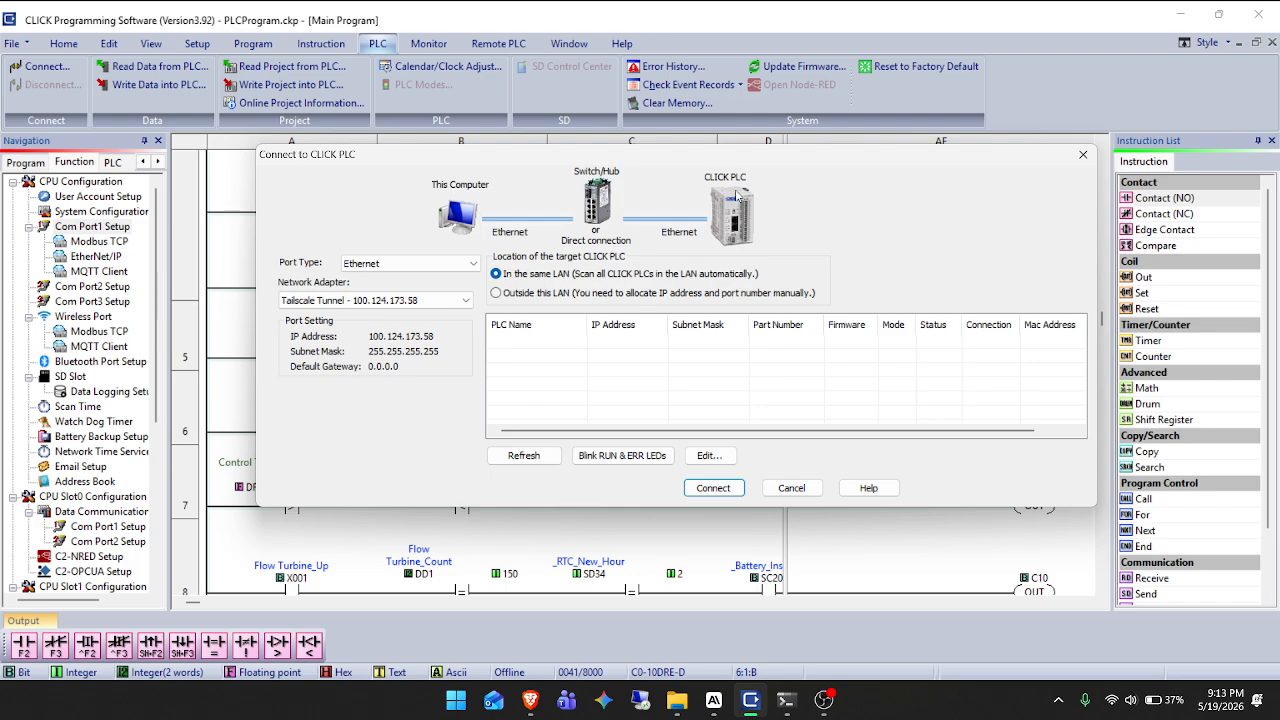
{"action": "left_click_drag", "start_coordinate": [706, 155], "coordinate": [673, 155]}
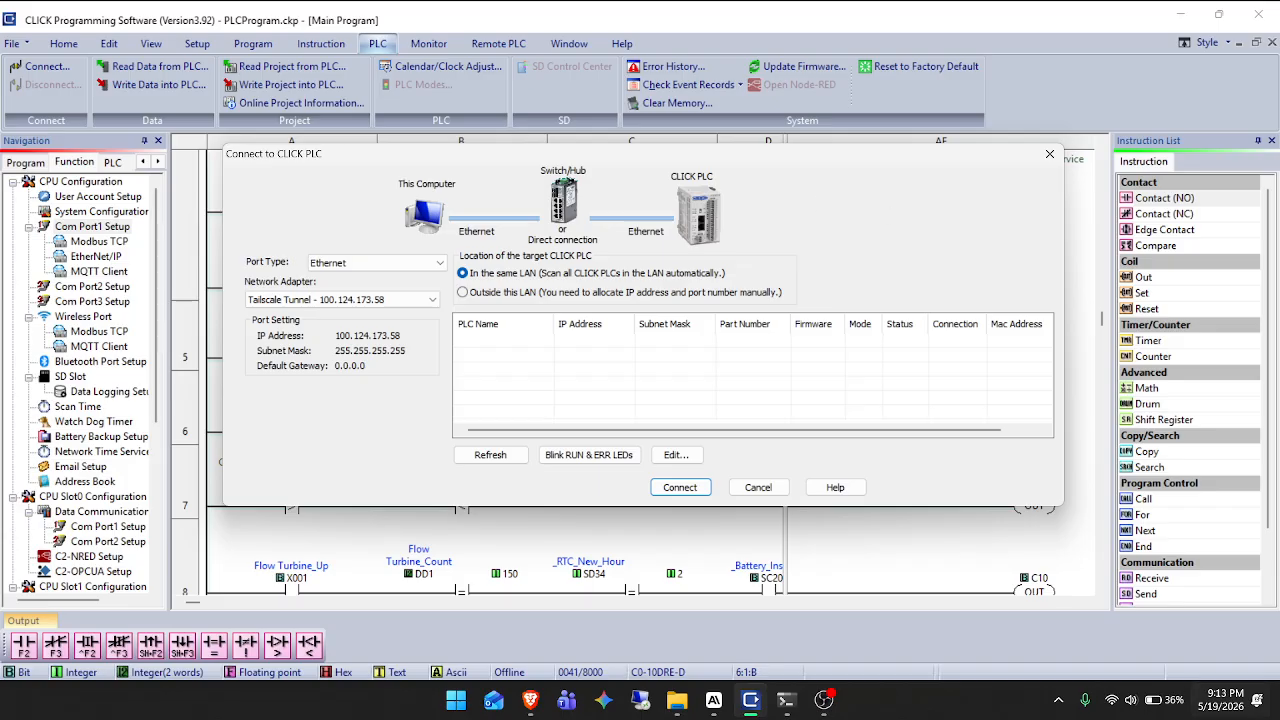
- Check the computer's current Wi-Fi network and the Tailscale connection status
{"action": "left_click", "coordinate": [1165, 700]}
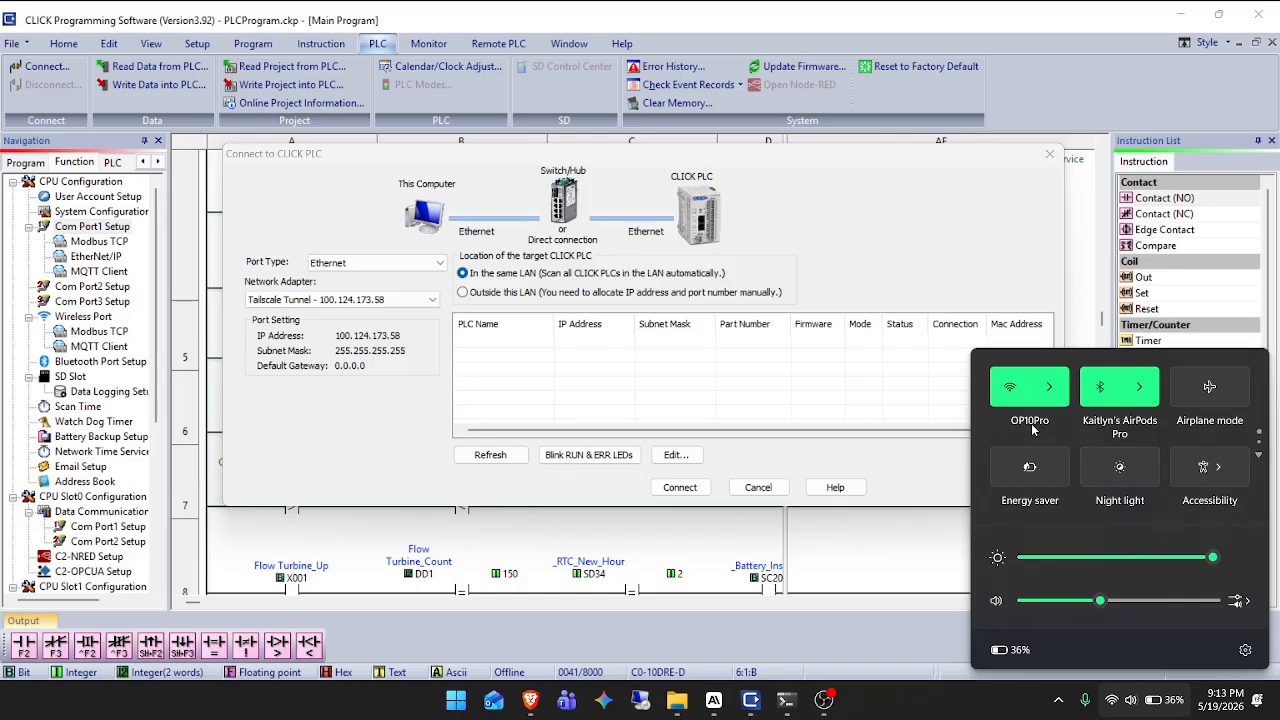
{"action": "left_click", "coordinate": [820, 166]}
{"action": "left_click", "coordinate": [1058, 700]}
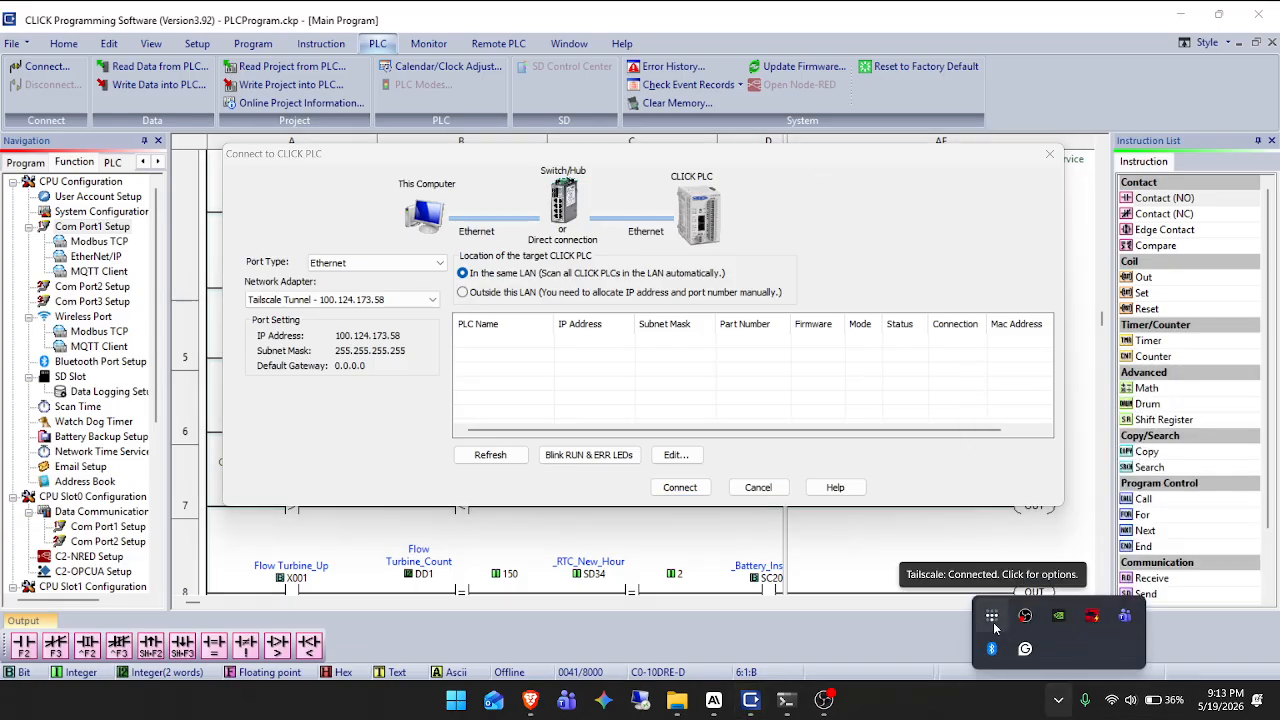
{"action": "left_click", "coordinate": [770, 181]}
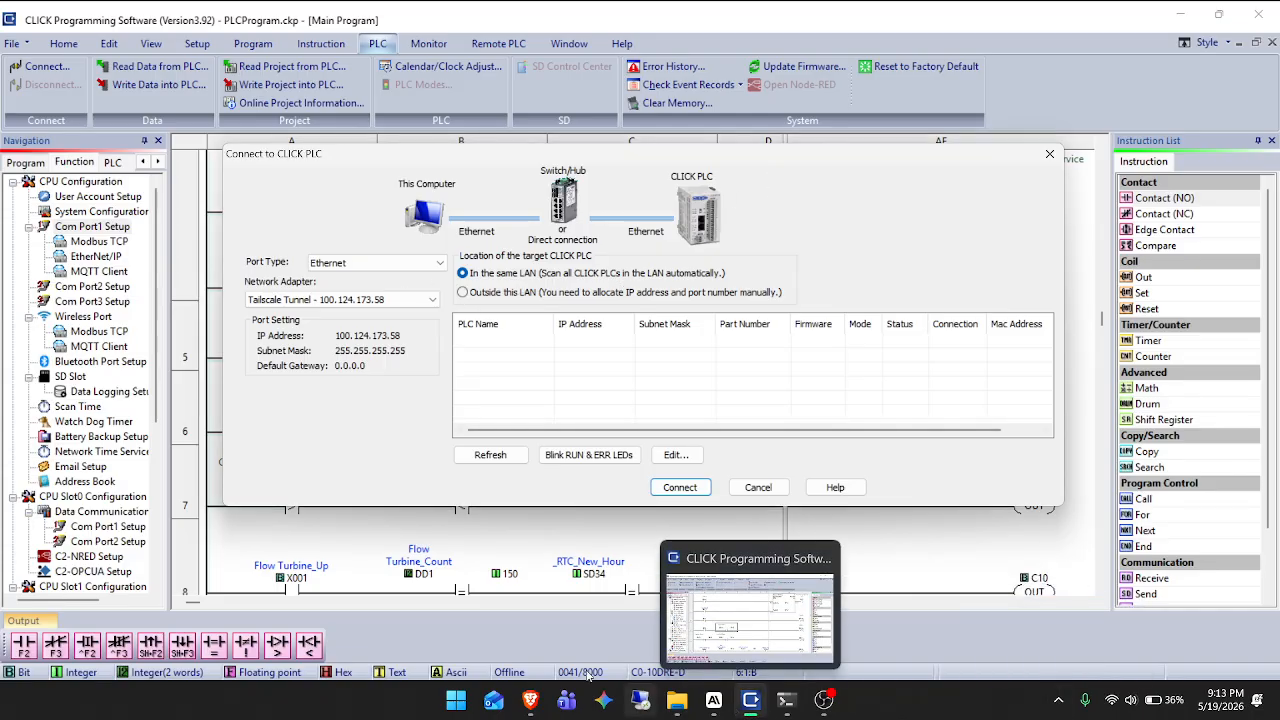
- In the browser's Communications Ethernet help page, look up the port number, protocol and default state for CLICK Programming Software
{"action": "left_click", "coordinate": [530, 700]}
{"action": "left_click", "coordinate": [341, 10]}
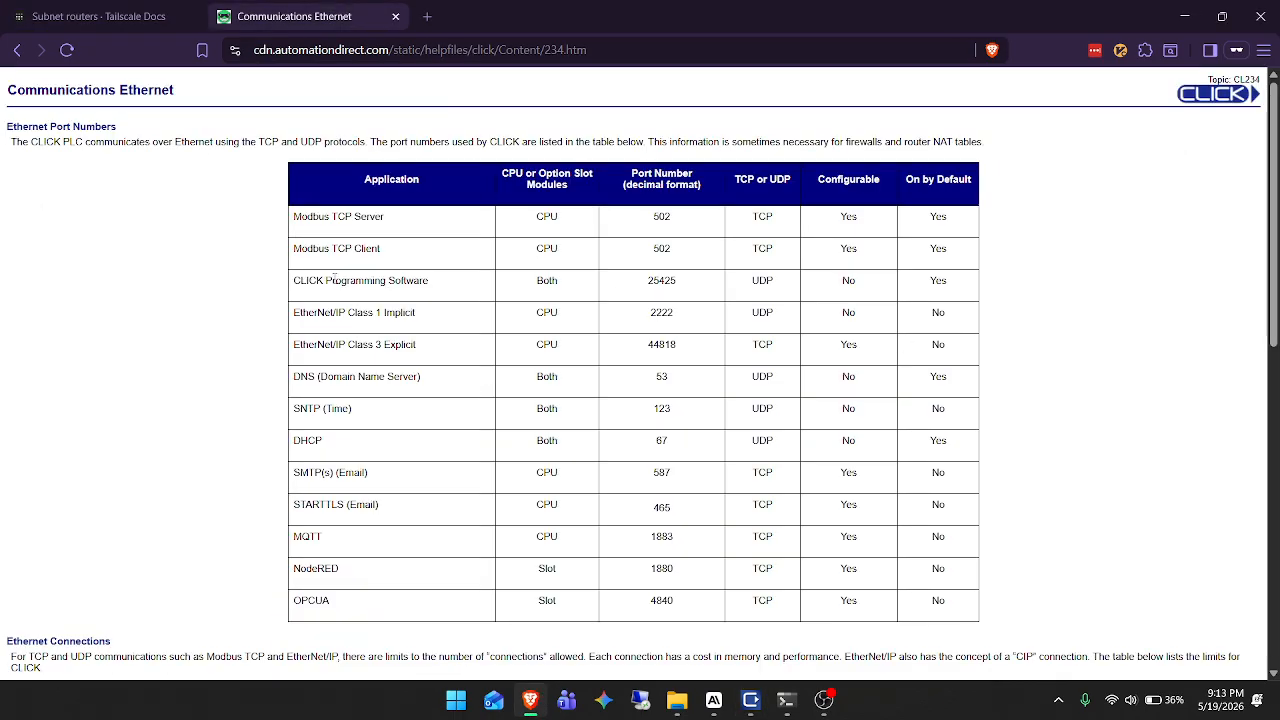
{"action": "left_click_drag", "start_coordinate": [295, 280], "coordinate": [430, 283]}
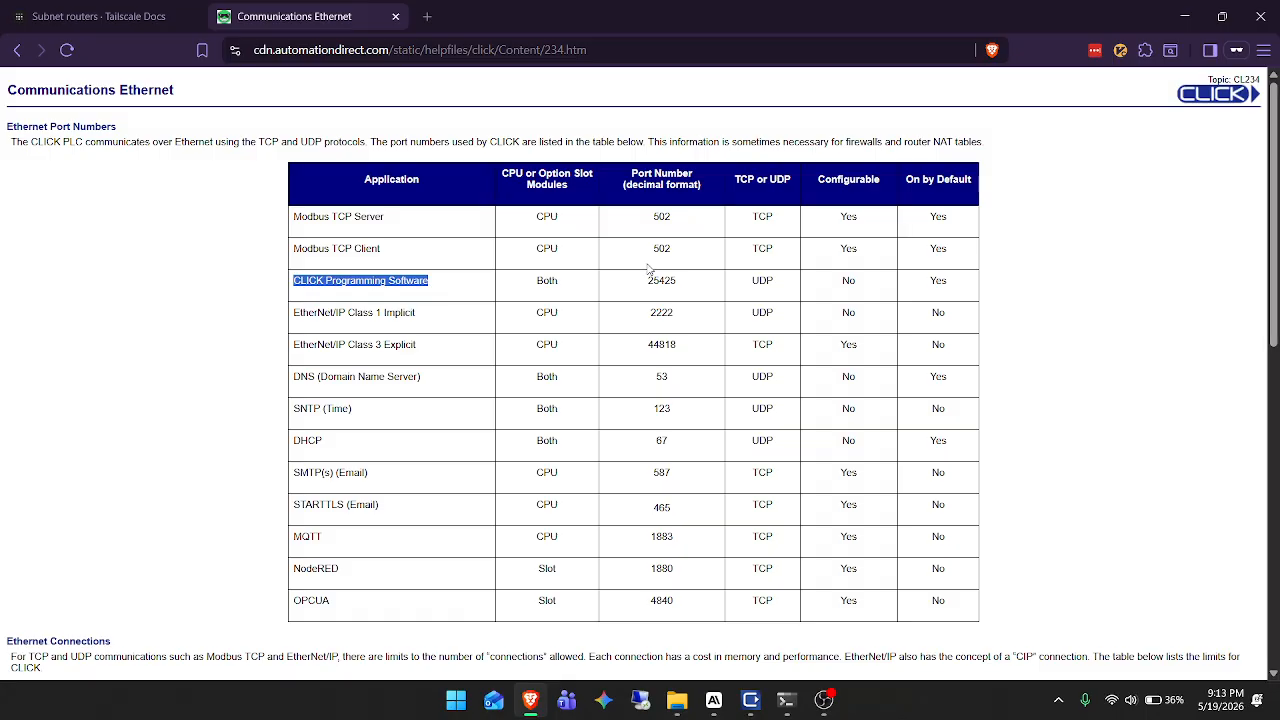
{"action": "left_click_drag", "start_coordinate": [648, 279], "coordinate": [778, 282]}
{"action": "left_click", "coordinate": [680, 289]}
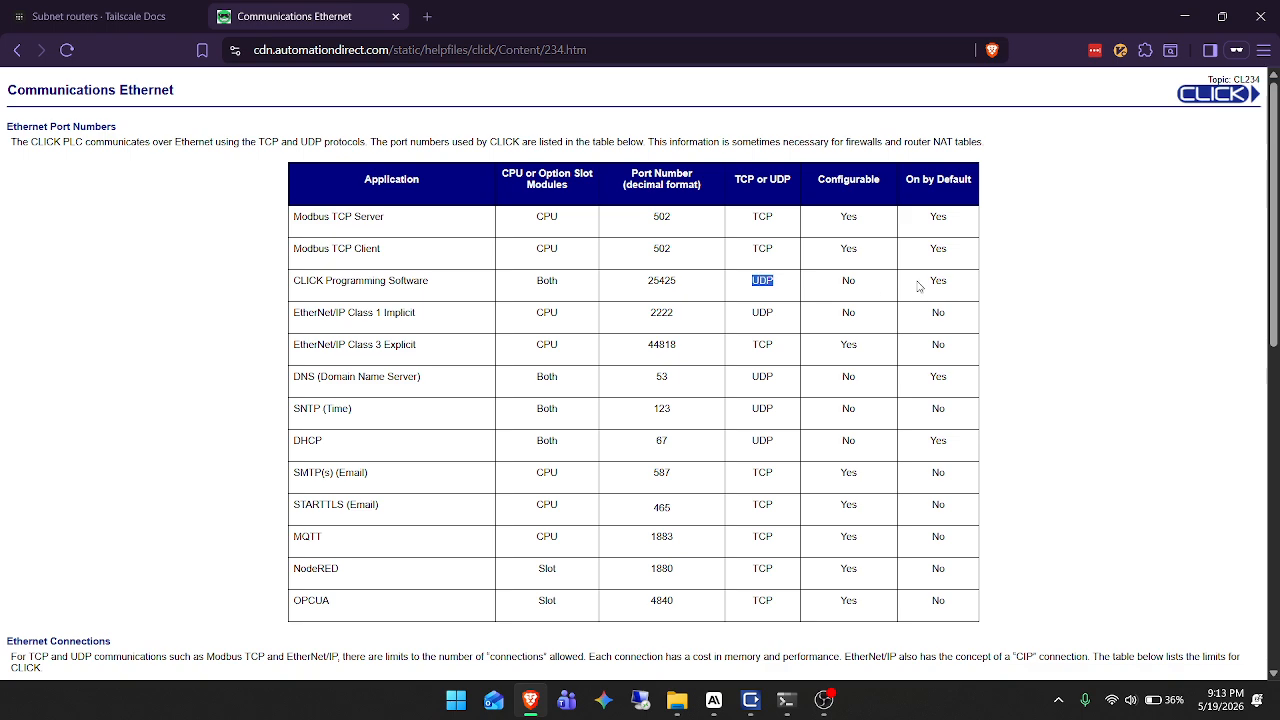
{"action": "left_click_drag", "start_coordinate": [926, 283], "coordinate": [986, 273]}
{"action": "left_click", "coordinate": [817, 287]}
{"action": "left_click_drag", "start_coordinate": [677, 282], "coordinate": [638, 283]}
{"action": "left_click", "coordinate": [1018, 299]}
- Back in CLICK Programming Software, set the target PLC location to outside this LAN and view the form for adding a link
{"action": "left_click", "coordinate": [765, 700]}
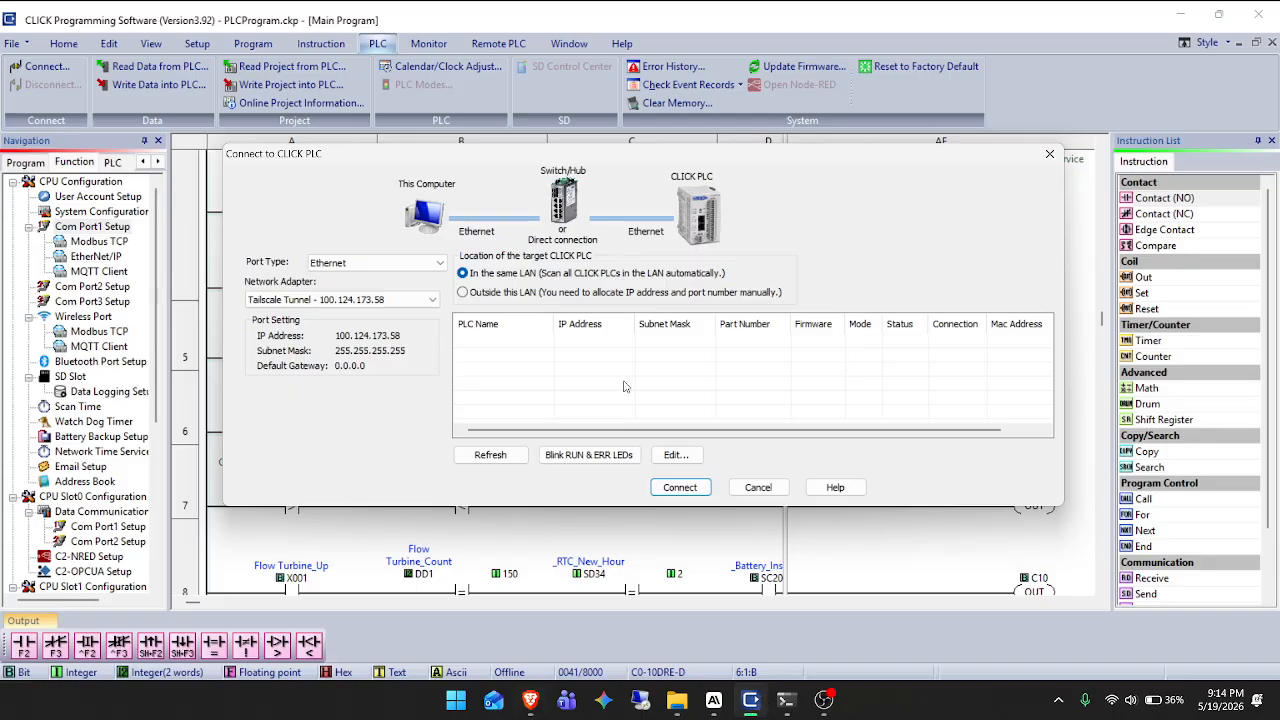
{"action": "left_click", "coordinate": [462, 292]}
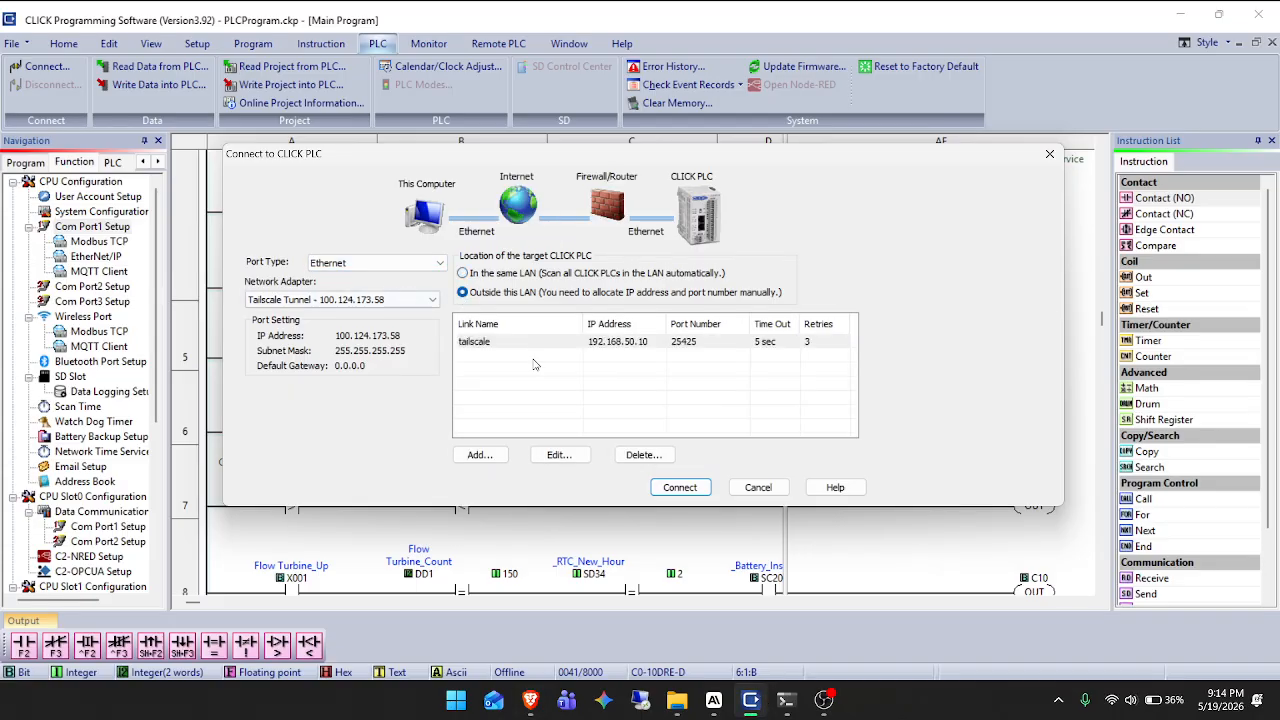
{"action": "left_click", "coordinate": [480, 454]}
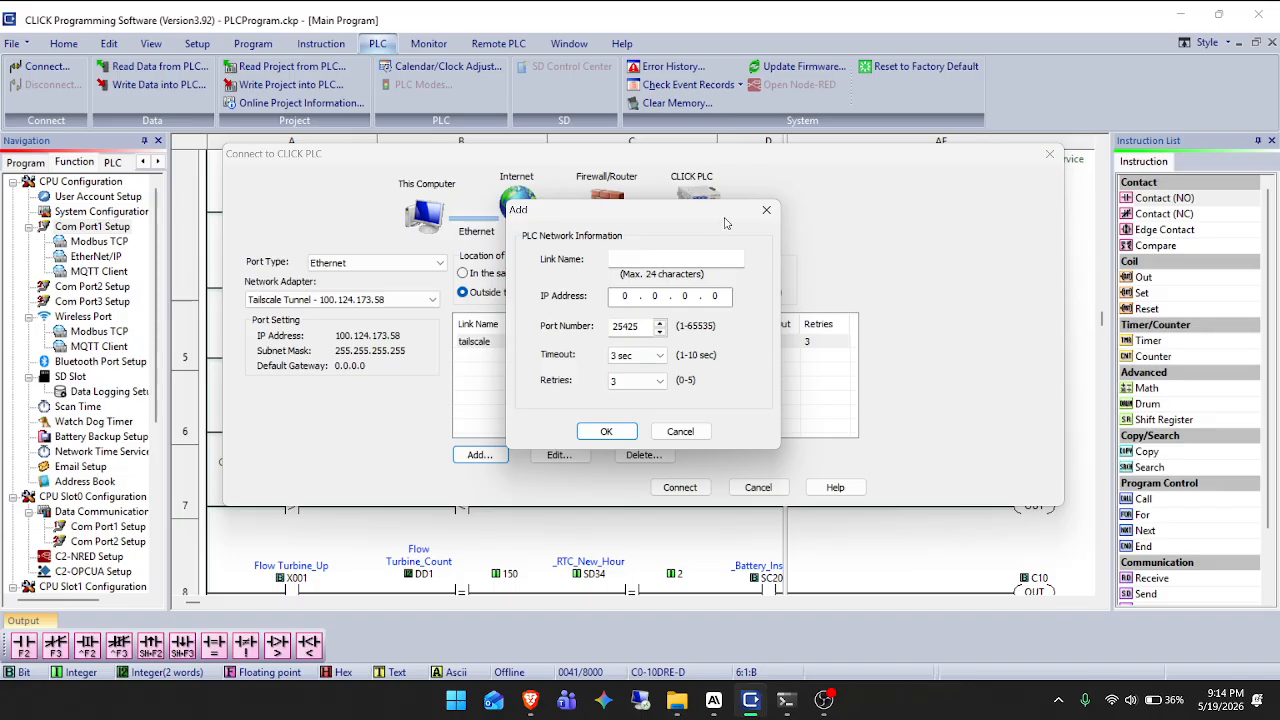
{"action": "left_click", "coordinate": [767, 209]}
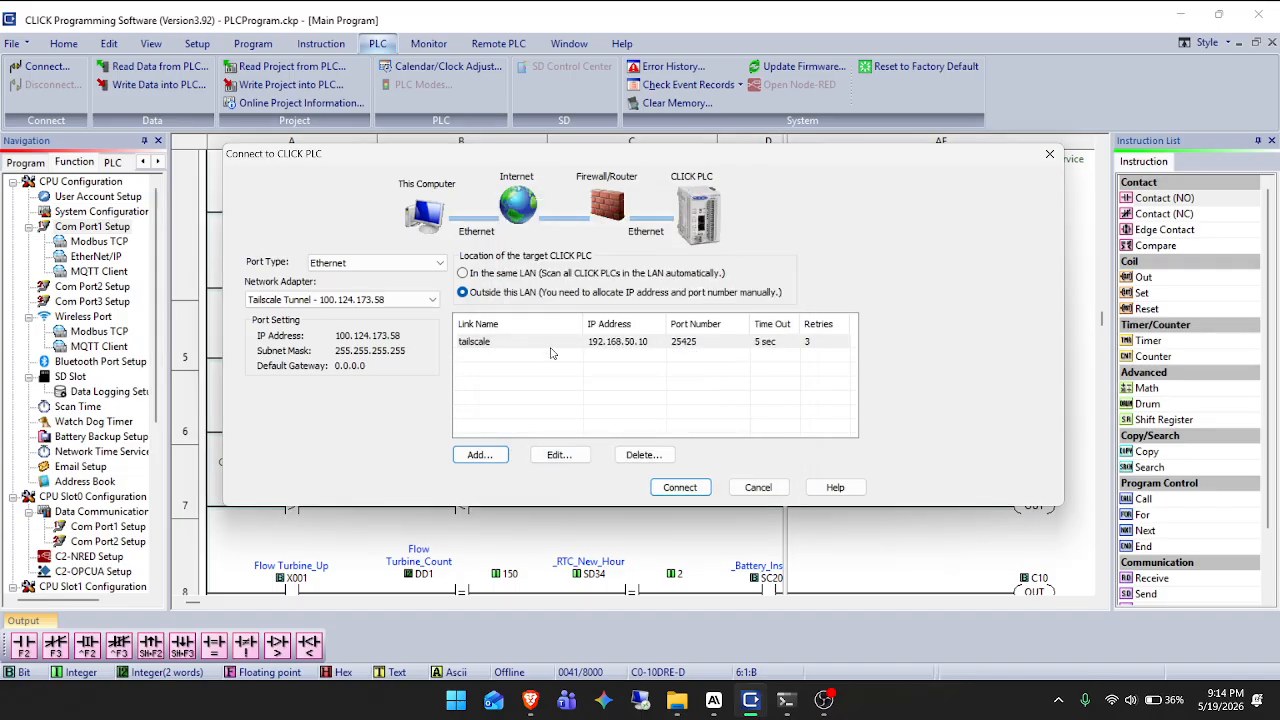
- Open the tailscale link's settings and check its port number against the CLICK Programming Software entry in the browser's port table
{"action": "left_click", "coordinate": [559, 454]}
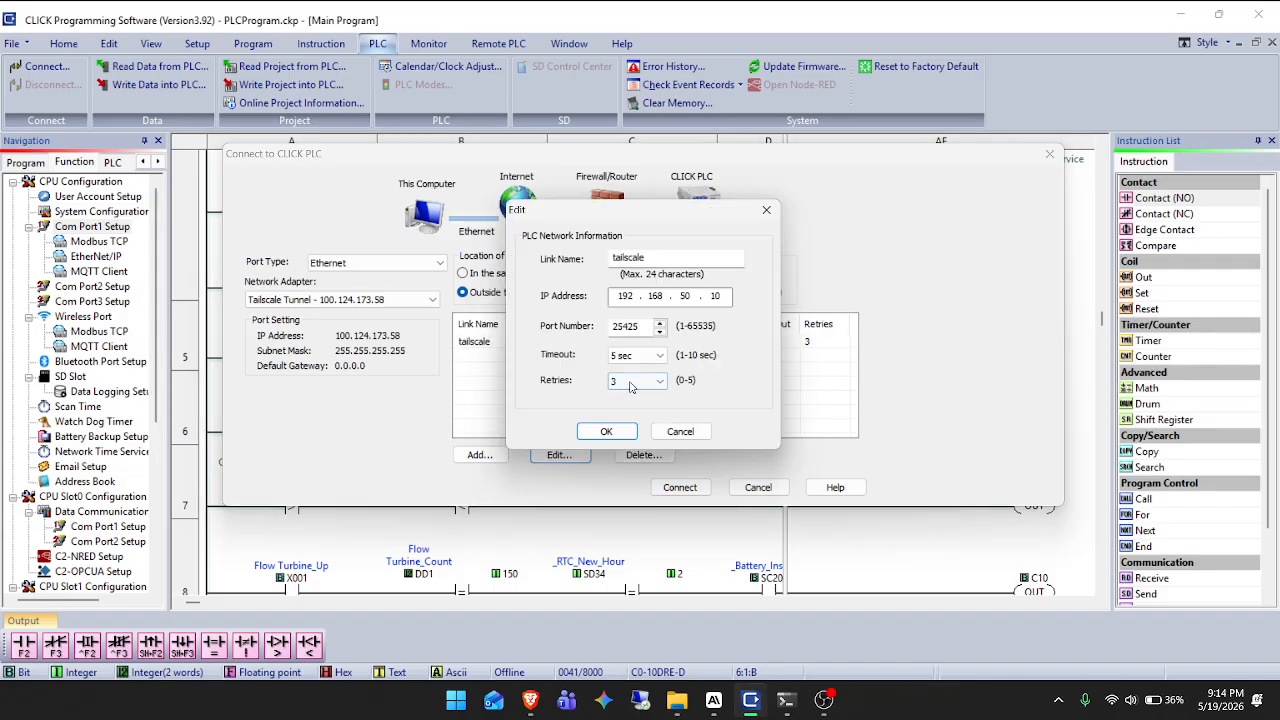
{"action": "left_click", "coordinate": [653, 258]}
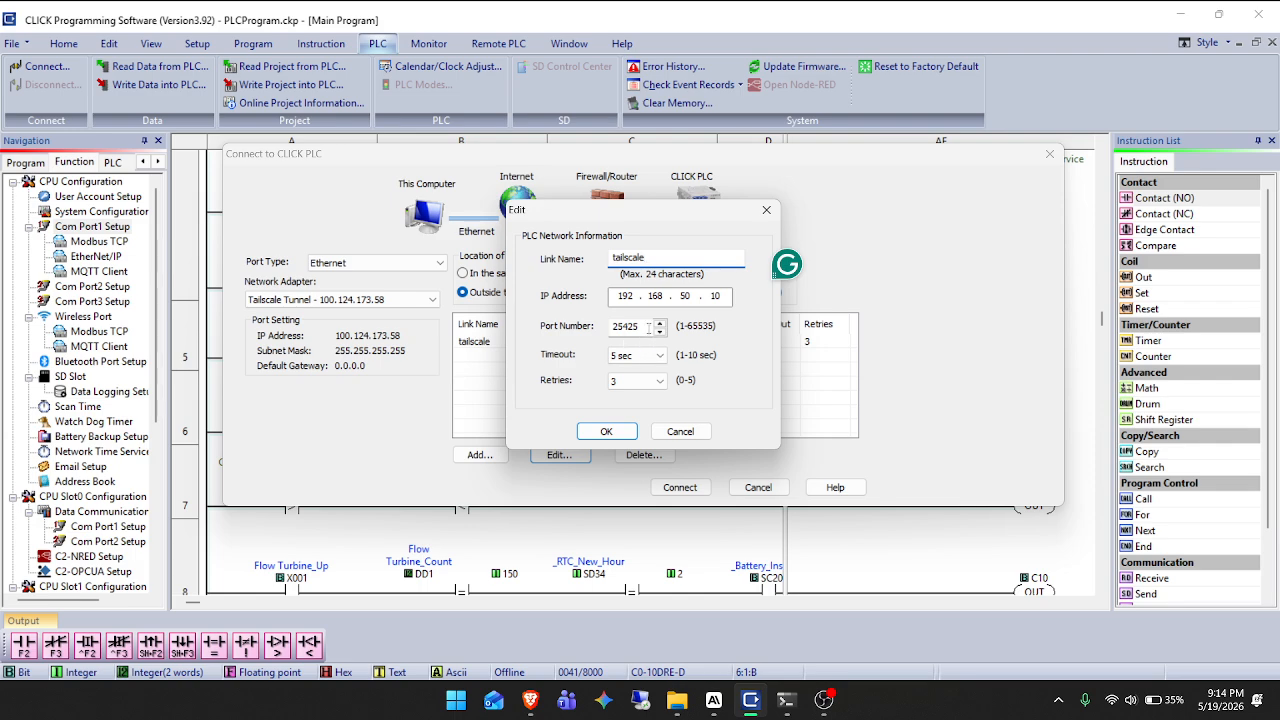
{"action": "double_click", "coordinate": [645, 327]}
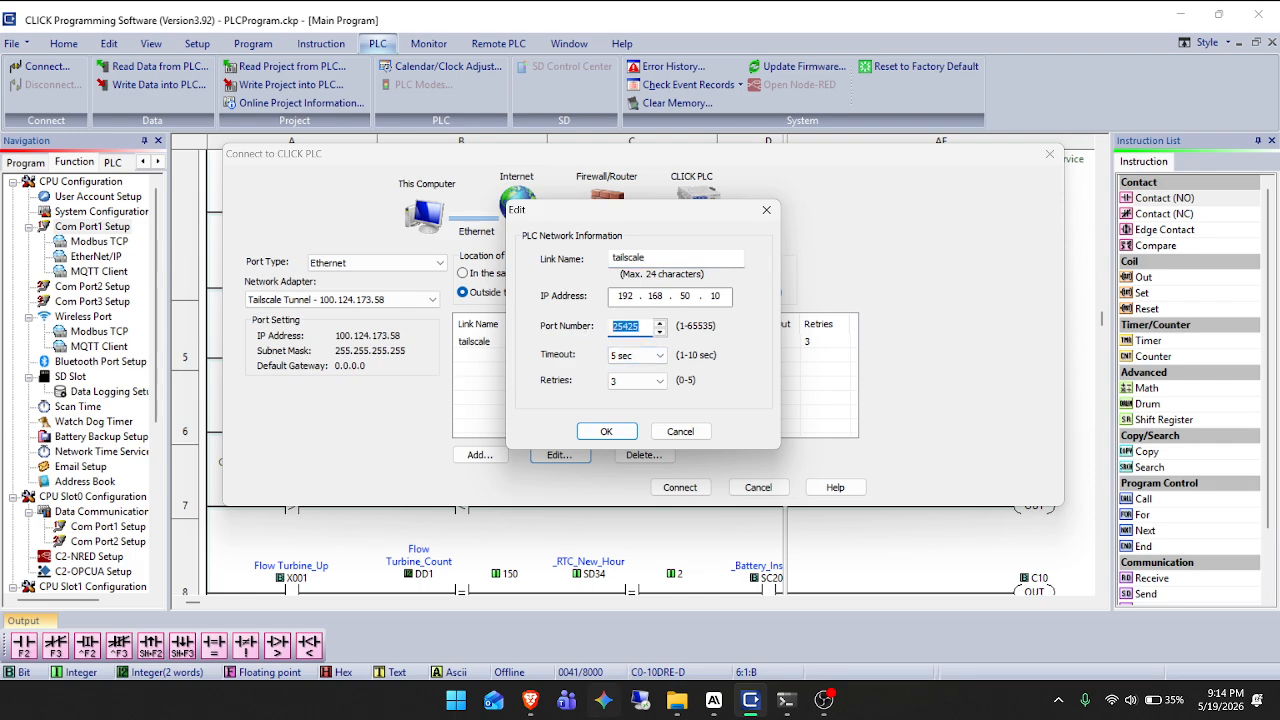
{"action": "left_click", "coordinate": [530, 700]}
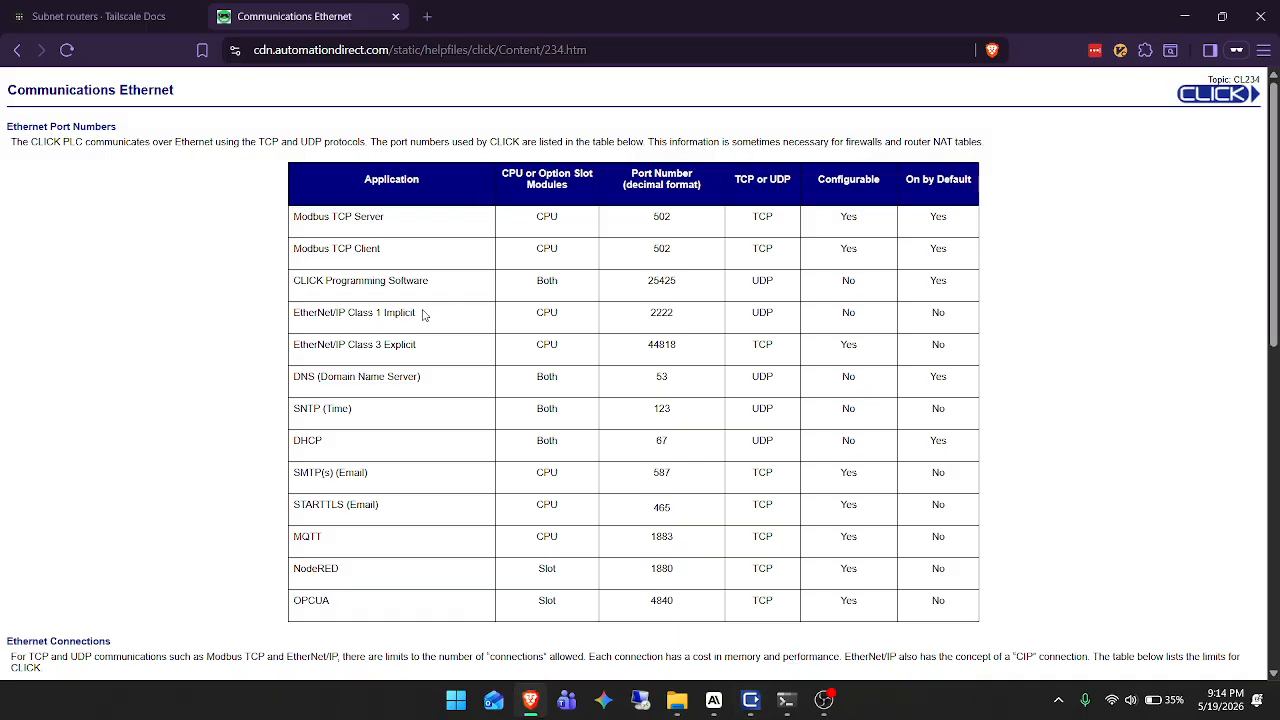
{"action": "left_click_drag", "start_coordinate": [648, 283], "coordinate": [701, 282]}
- Back in CLICK Programming Software, set the tailscale link's timeout to 10 sec and its retries to 5
{"action": "left_click", "coordinate": [750, 700]}
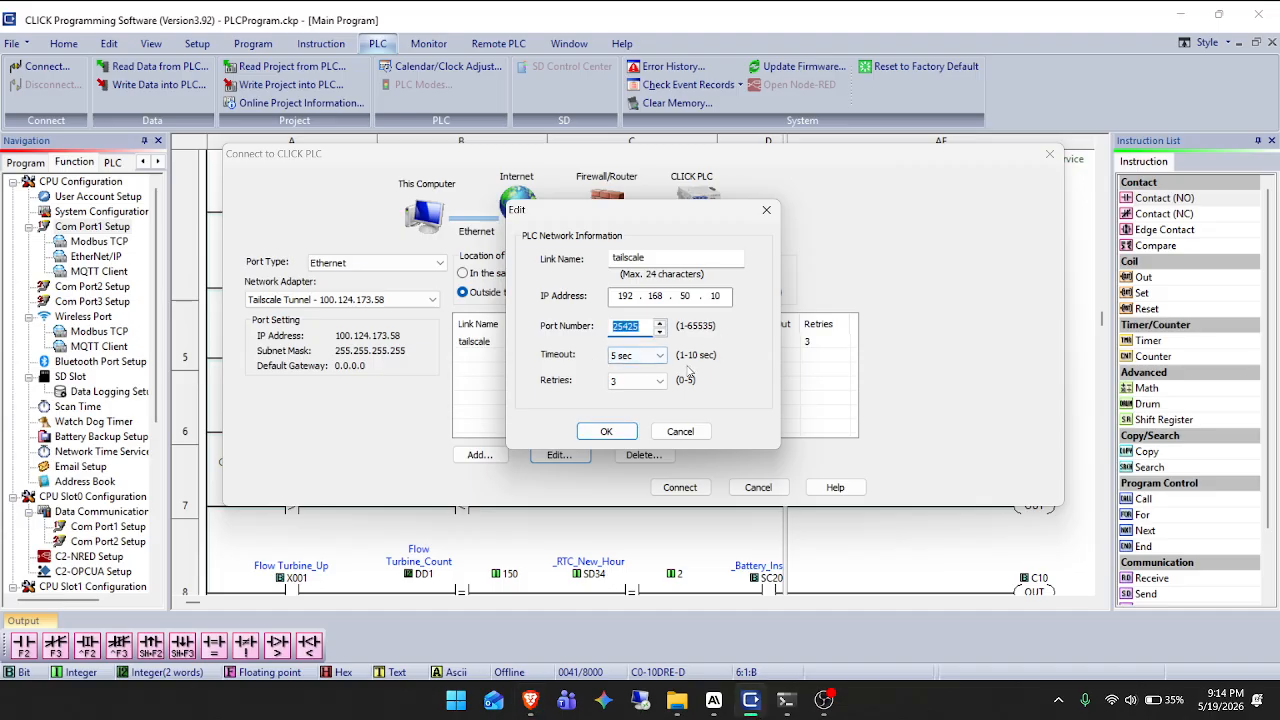
{"action": "left_click", "coordinate": [660, 356]}
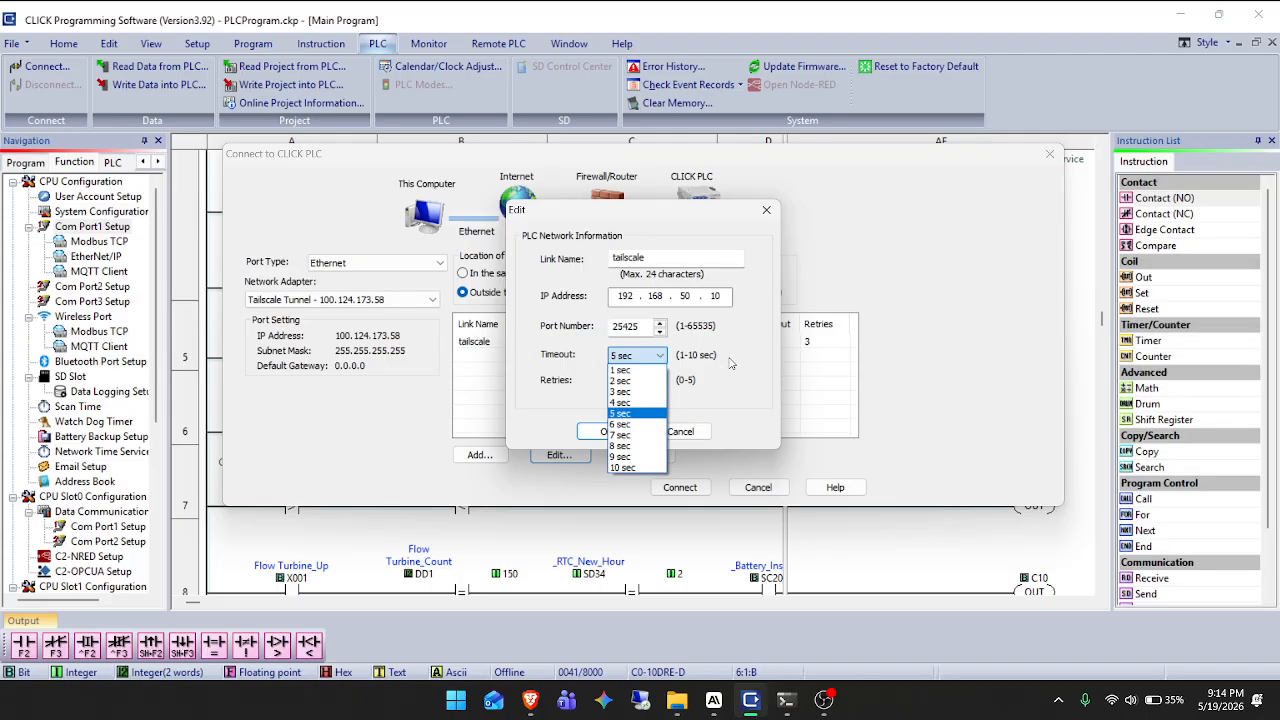
{"action": "left_click", "coordinate": [625, 467]}
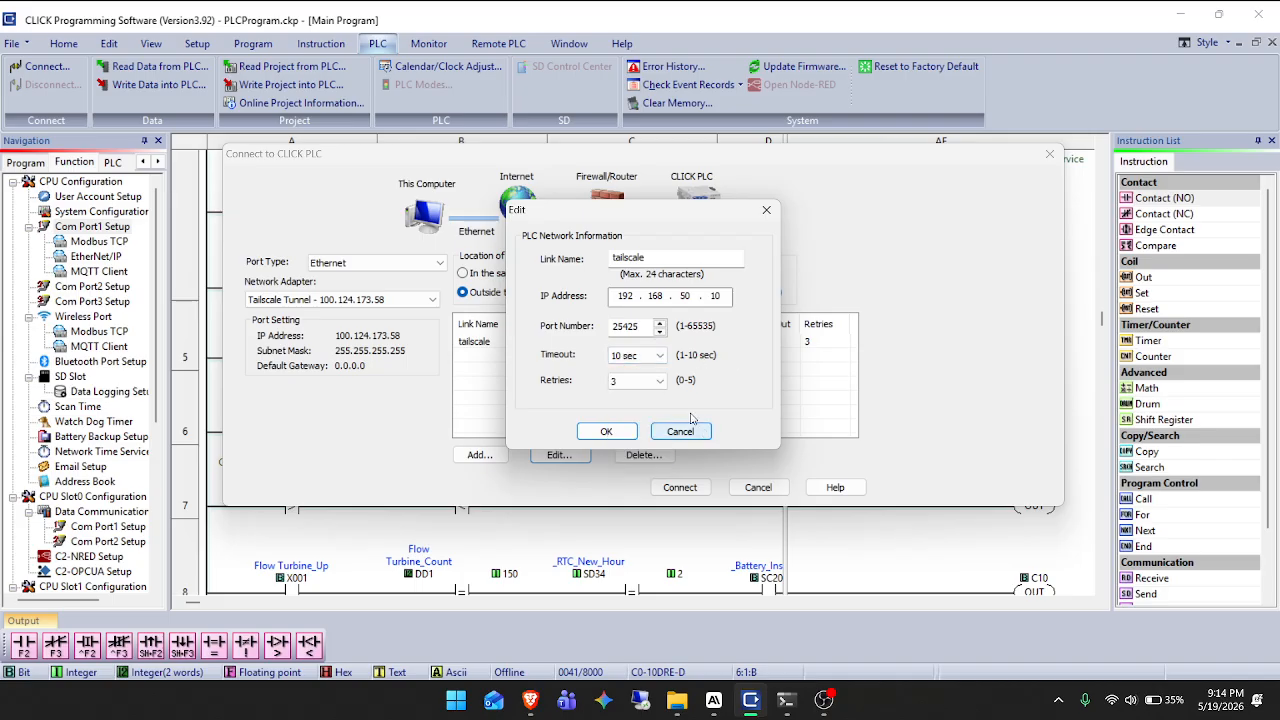
{"action": "left_click", "coordinate": [666, 383]}
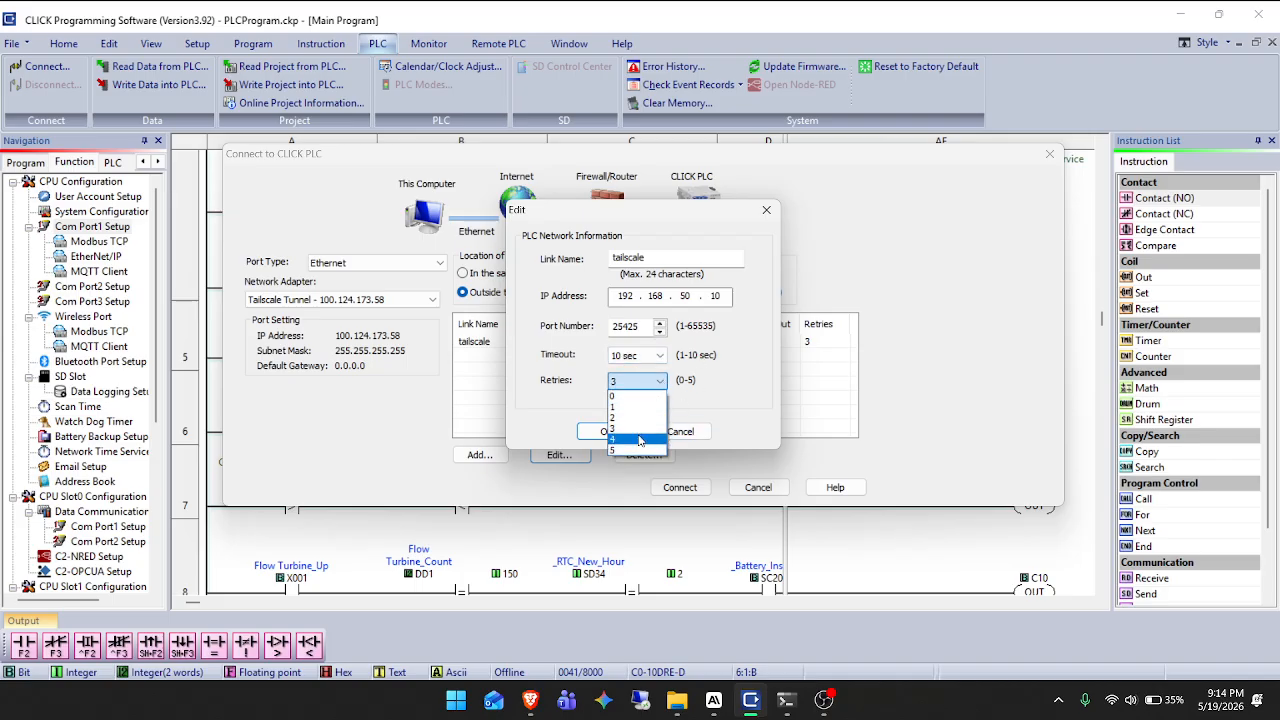
{"action": "left_click", "coordinate": [638, 450]}
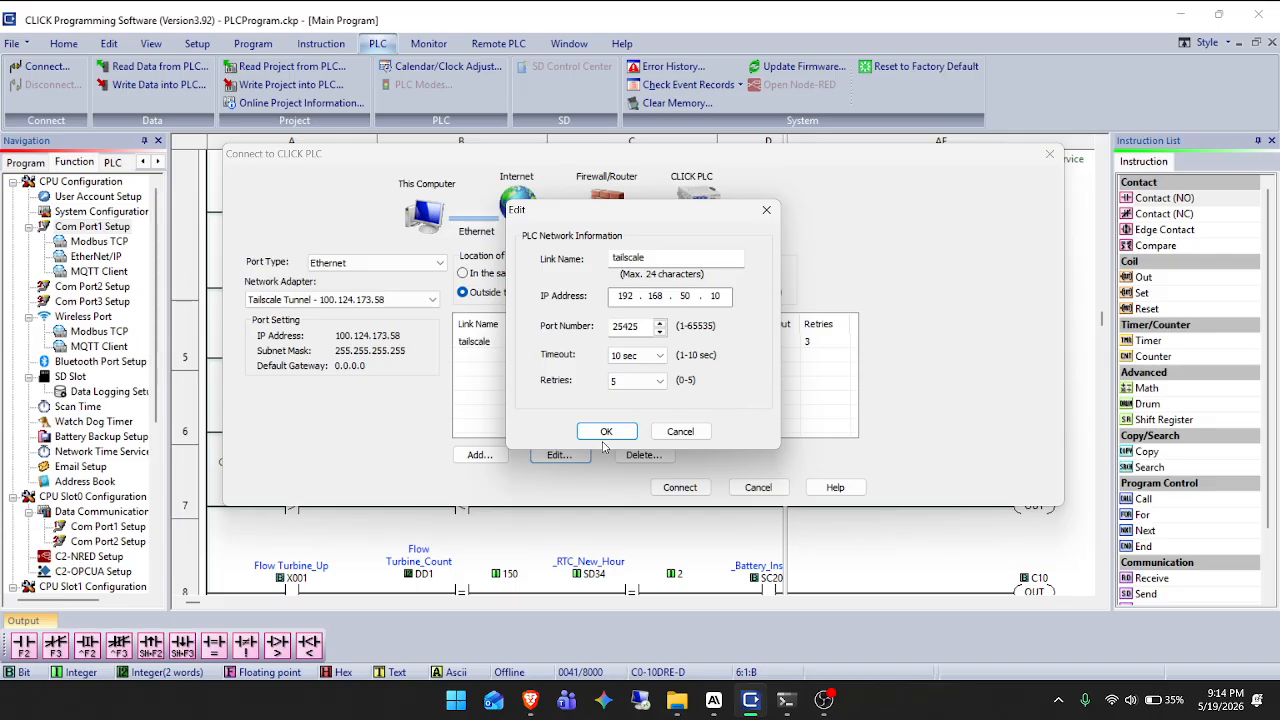
{"action": "left_click", "coordinate": [605, 433]}
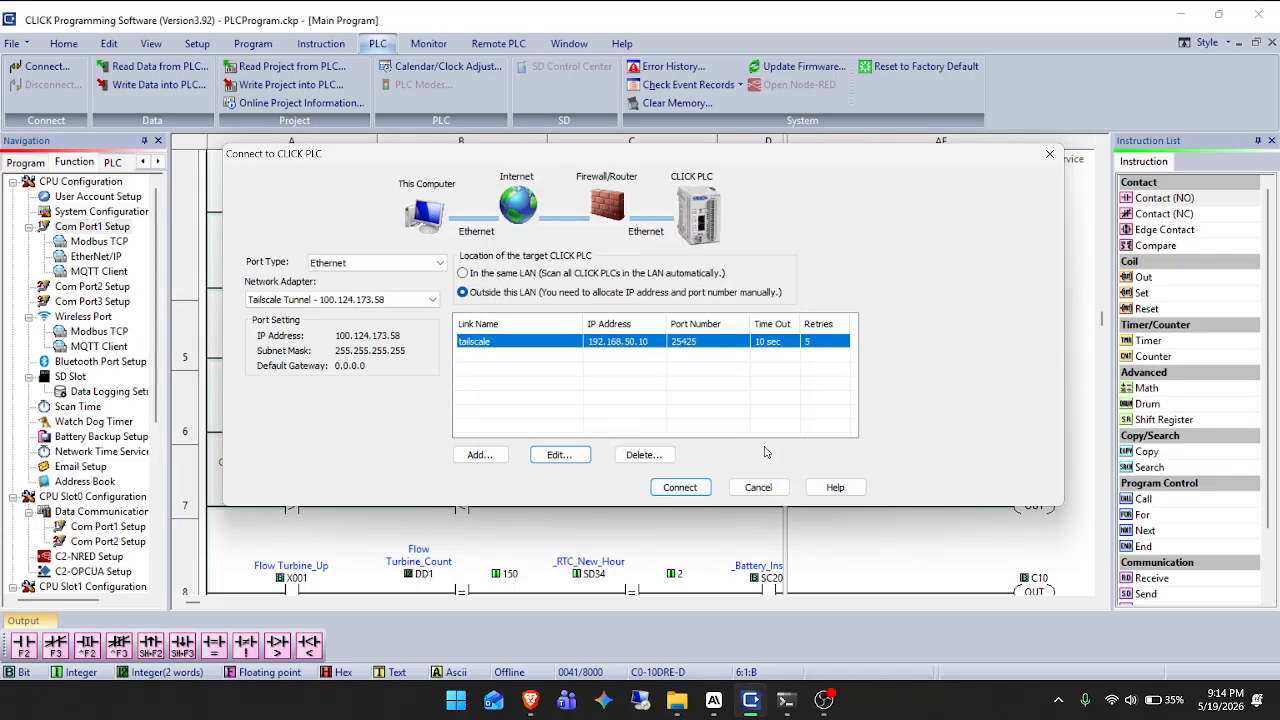
- Connect to the PLC through the tailscale link and turn on Status Monitor for the ladder program
{"action": "left_click", "coordinate": [678, 487]}
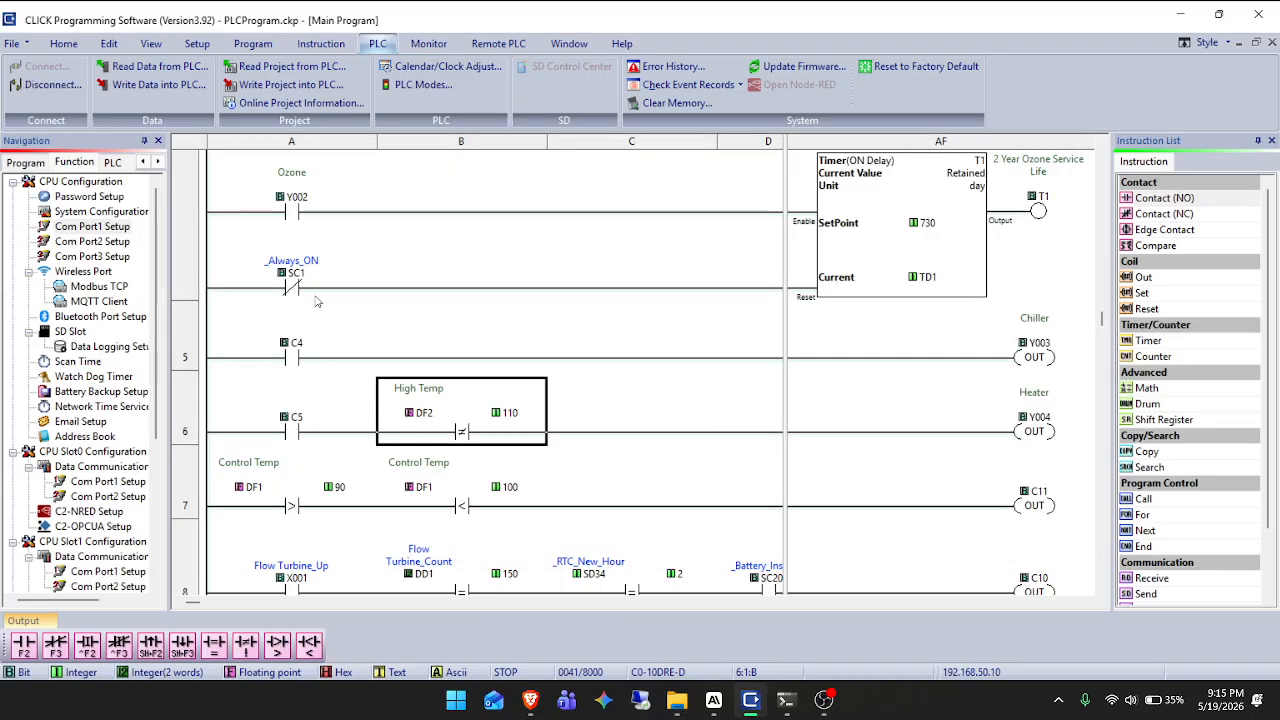
{"action": "left_click", "coordinate": [285, 287]}
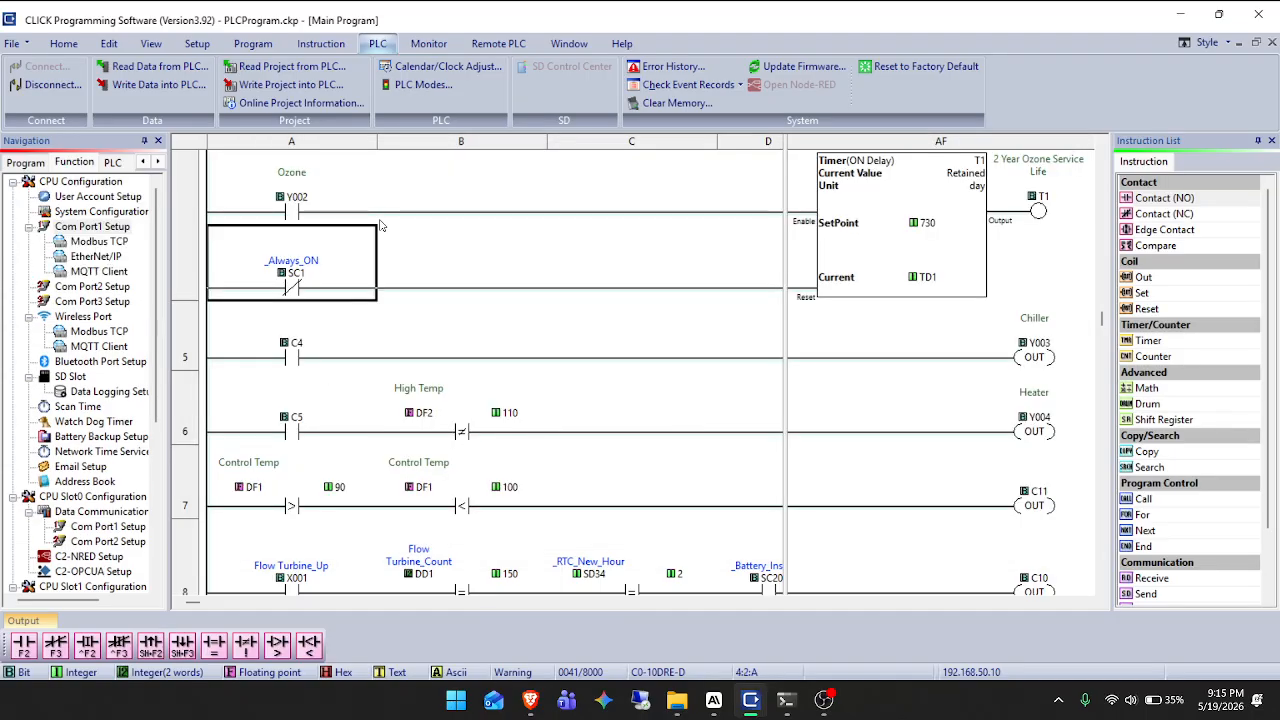
{"action": "left_click", "coordinate": [428, 43]}
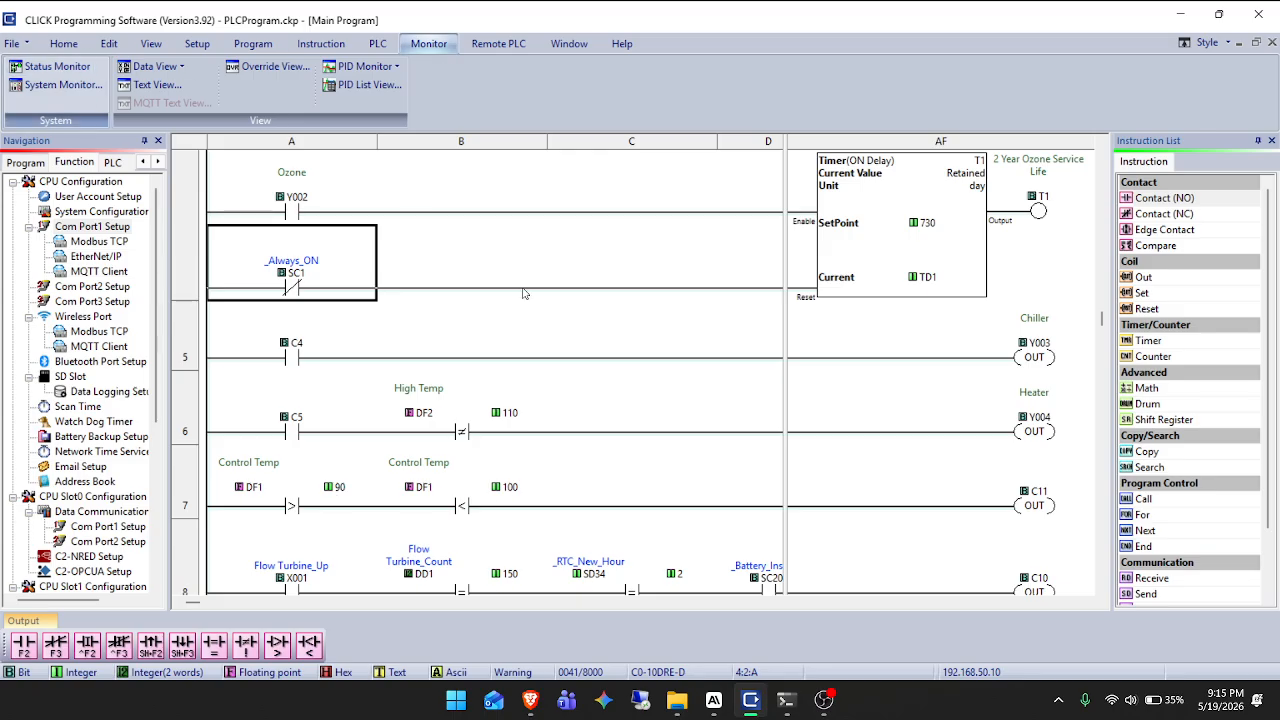
{"action": "left_click", "coordinate": [444, 430]}
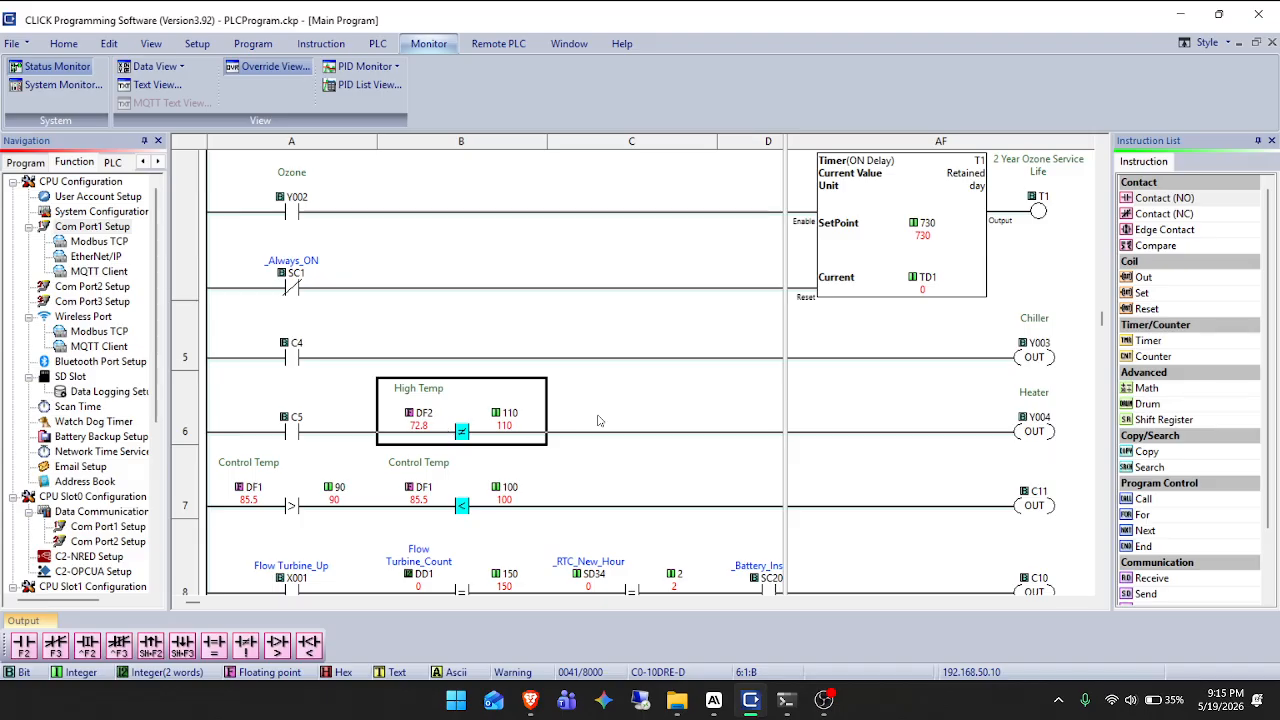
- Review the live values across the ladder rungs and check the Tailscale connection status
{"action": "scroll", "coordinate": [828, 348], "scroll_direction": "up", "scroll_amount": 5}
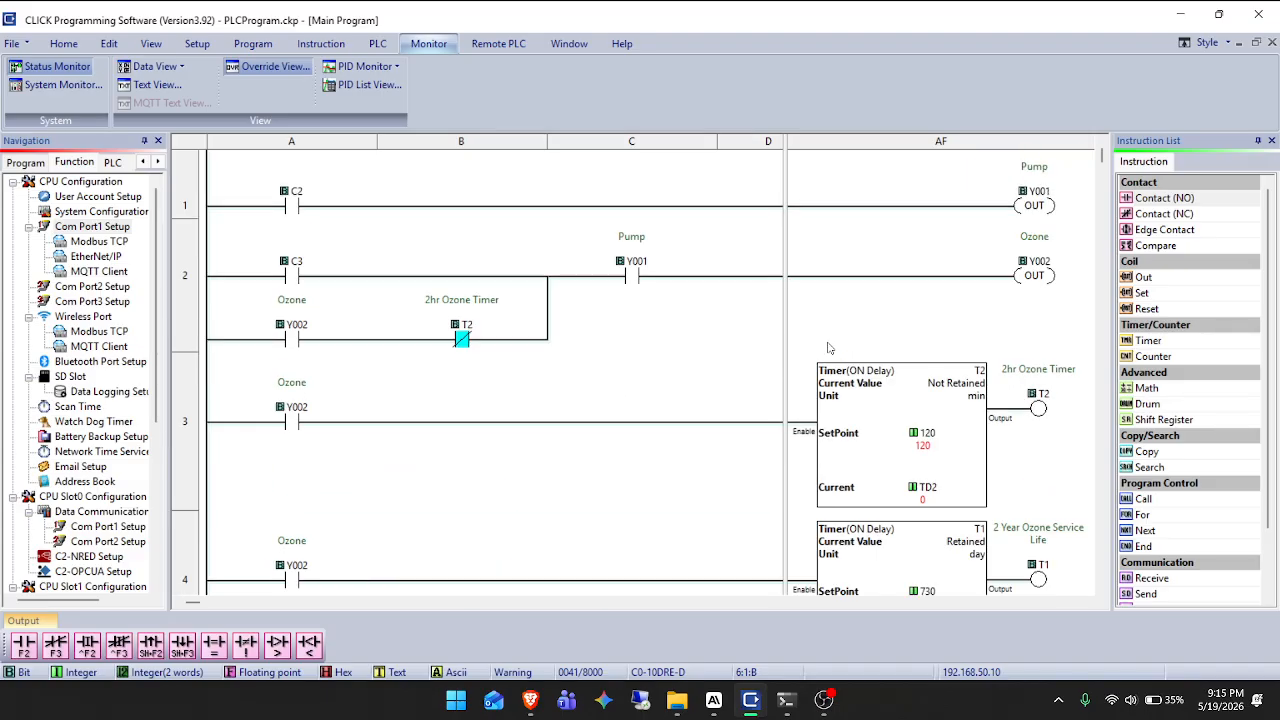
{"action": "scroll", "coordinate": [828, 348], "scroll_direction": "down", "scroll_amount": 5}
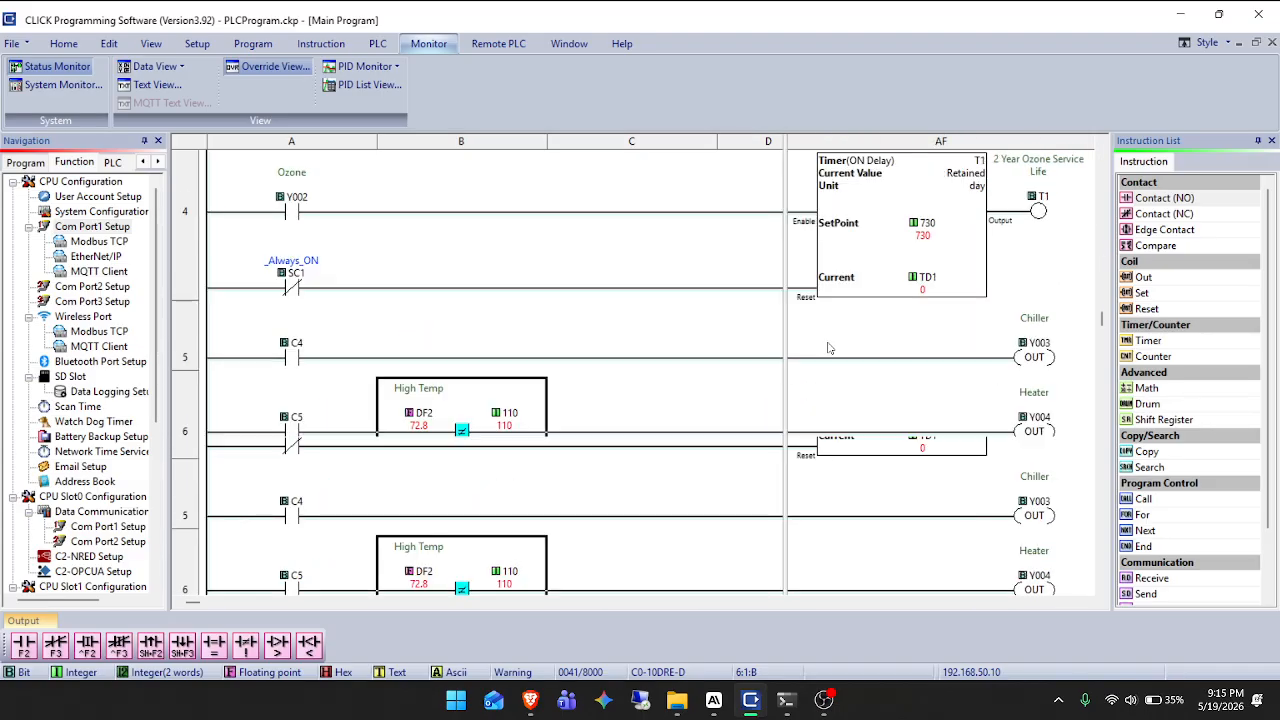
{"action": "scroll", "coordinate": [828, 348], "scroll_direction": "down", "scroll_amount": 2}
{"action": "left_click", "coordinate": [1060, 700]}
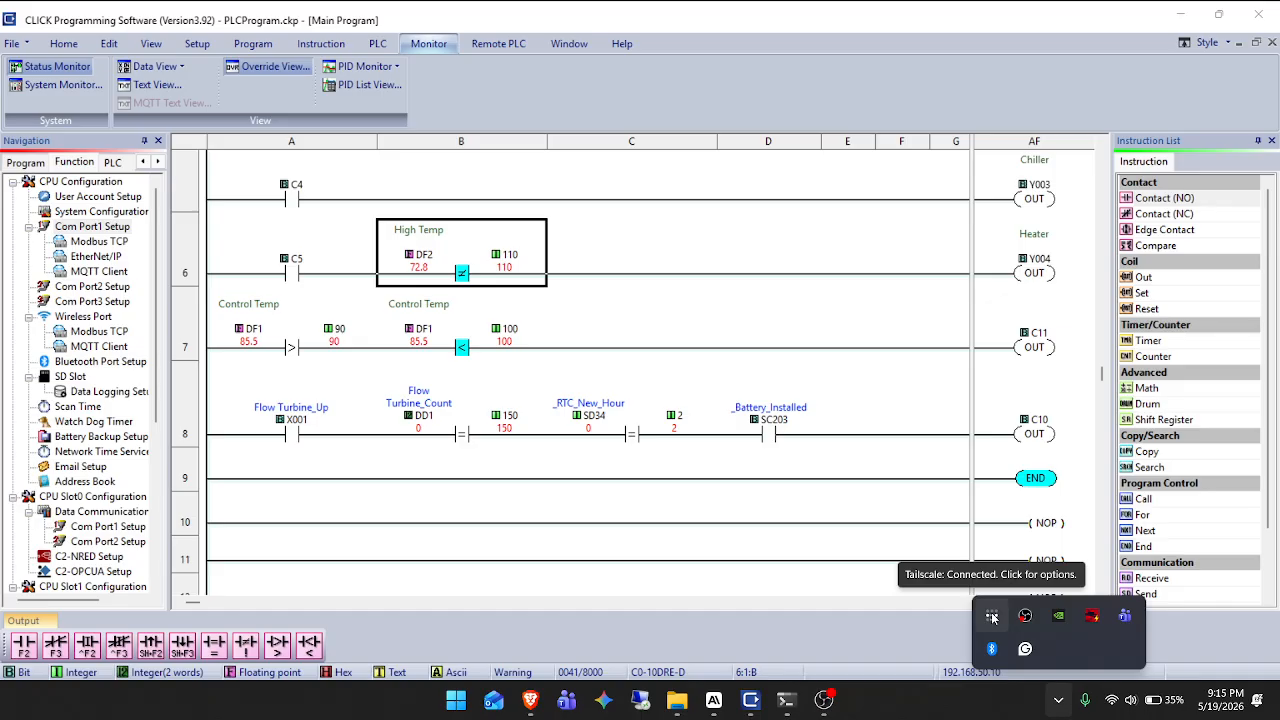
- Disconnect CLICK Programming Software from the PLC and return to the offline ladder program
{"action": "left_click", "coordinate": [565, 358]}
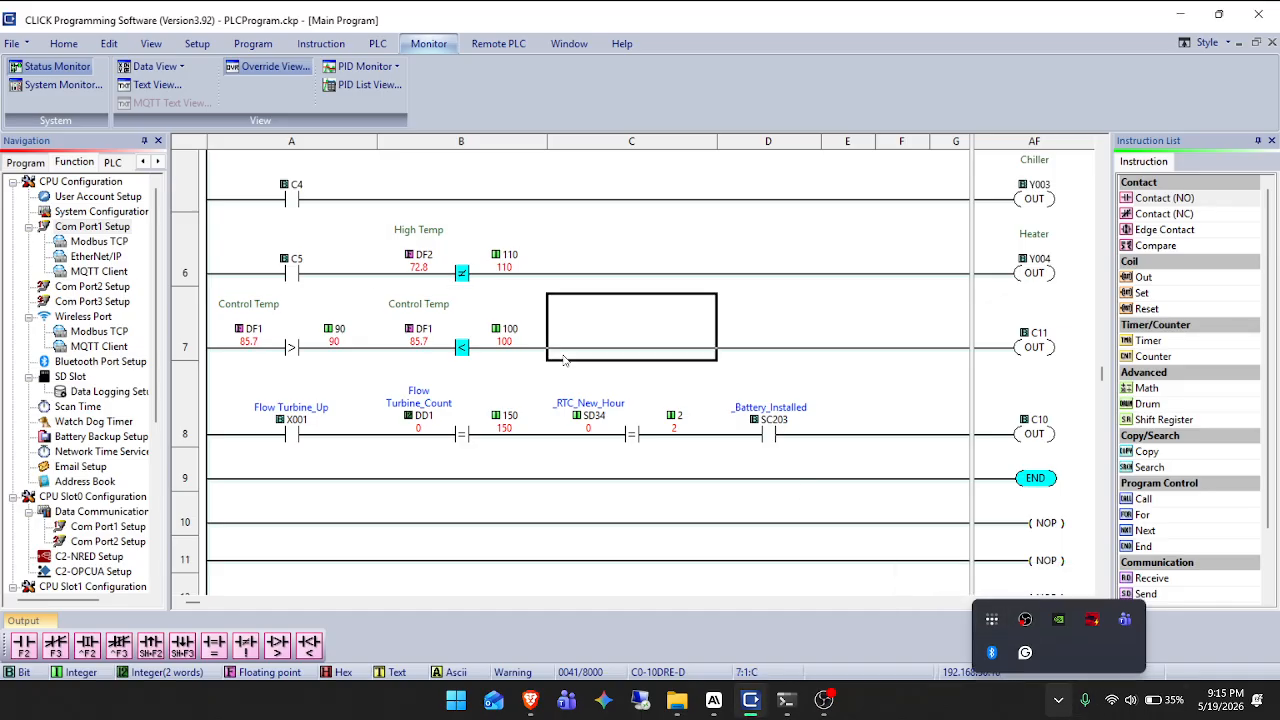
{"action": "left_click", "coordinate": [379, 44]}
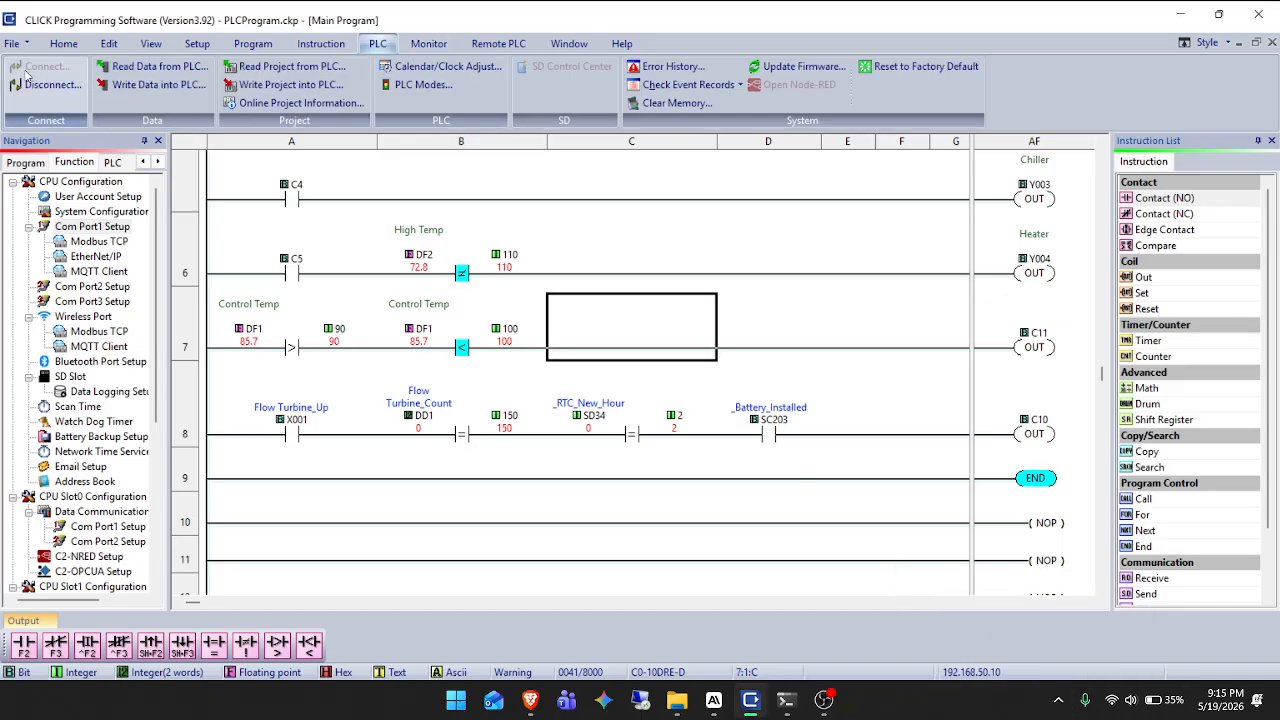
{"action": "left_click", "coordinate": [27, 93]}
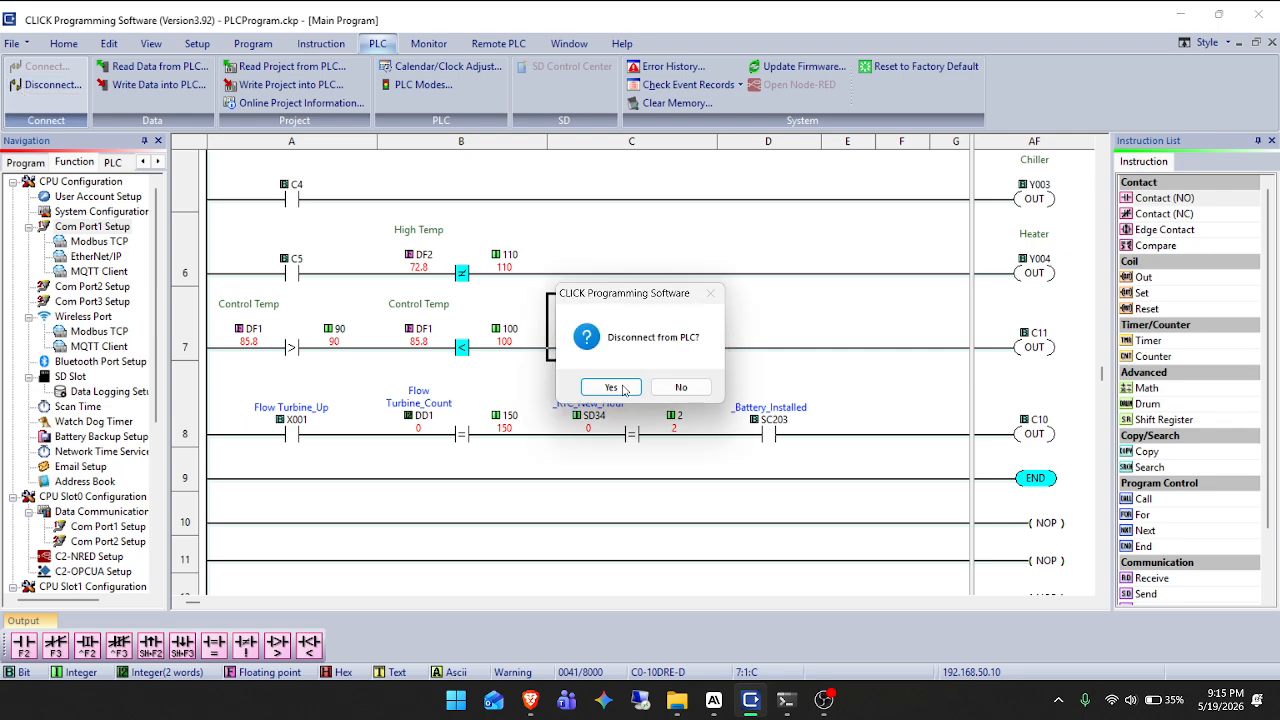
{"action": "key", "text": "Return"}
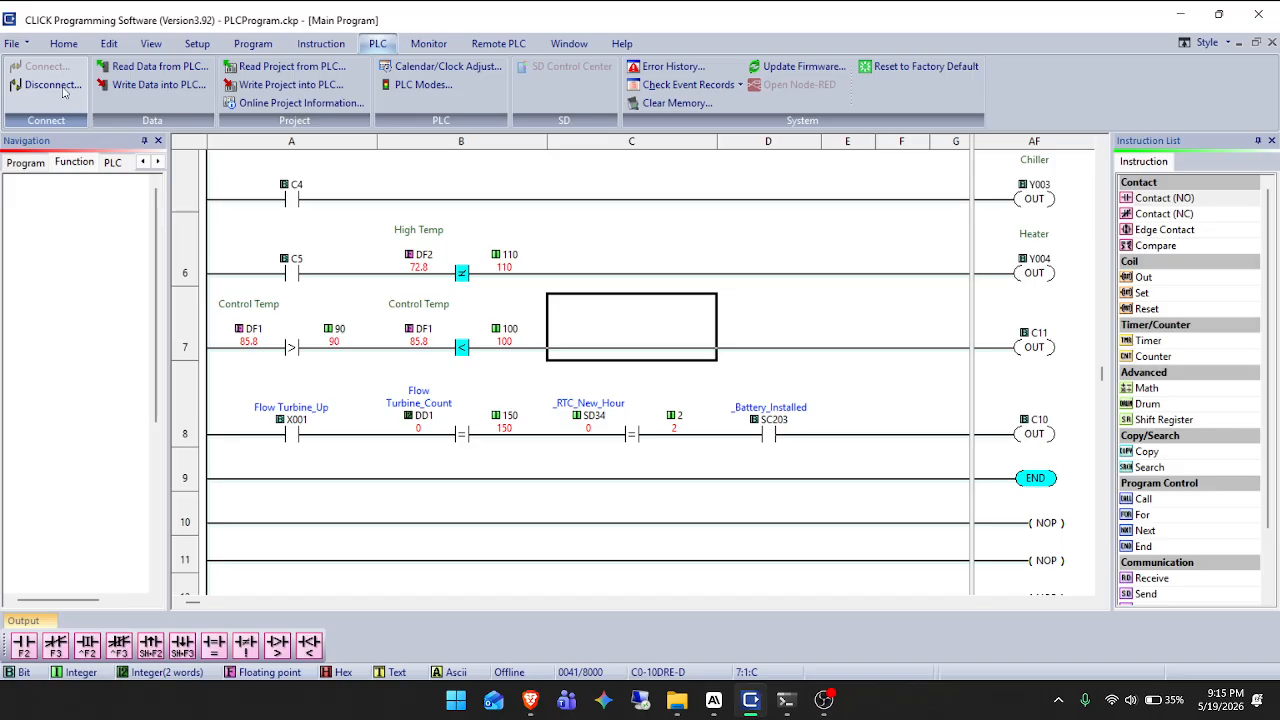
{"action": "left_click", "coordinate": [461, 349]}
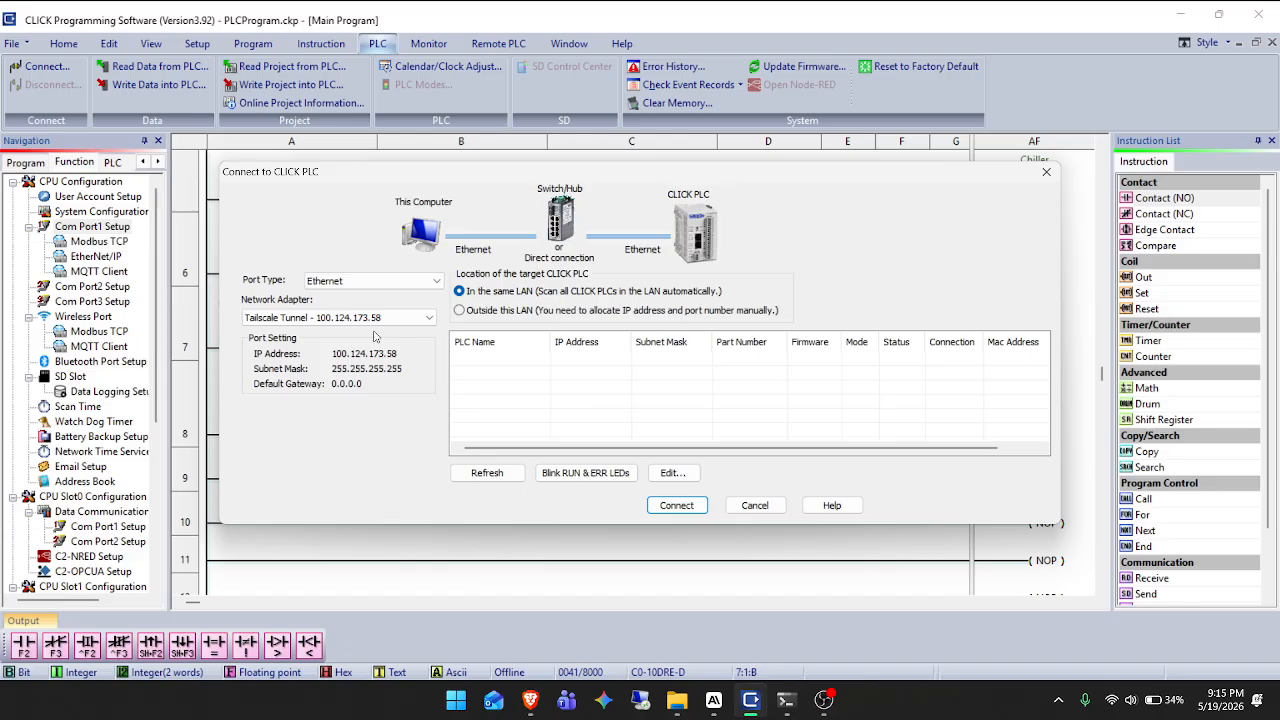
- Review the tailscale link's settings for a PLC outside this LAN, compare them with the same-LAN scan option, and close the connection setup without connecting
{"action": "left_click", "coordinate": [459, 310]}
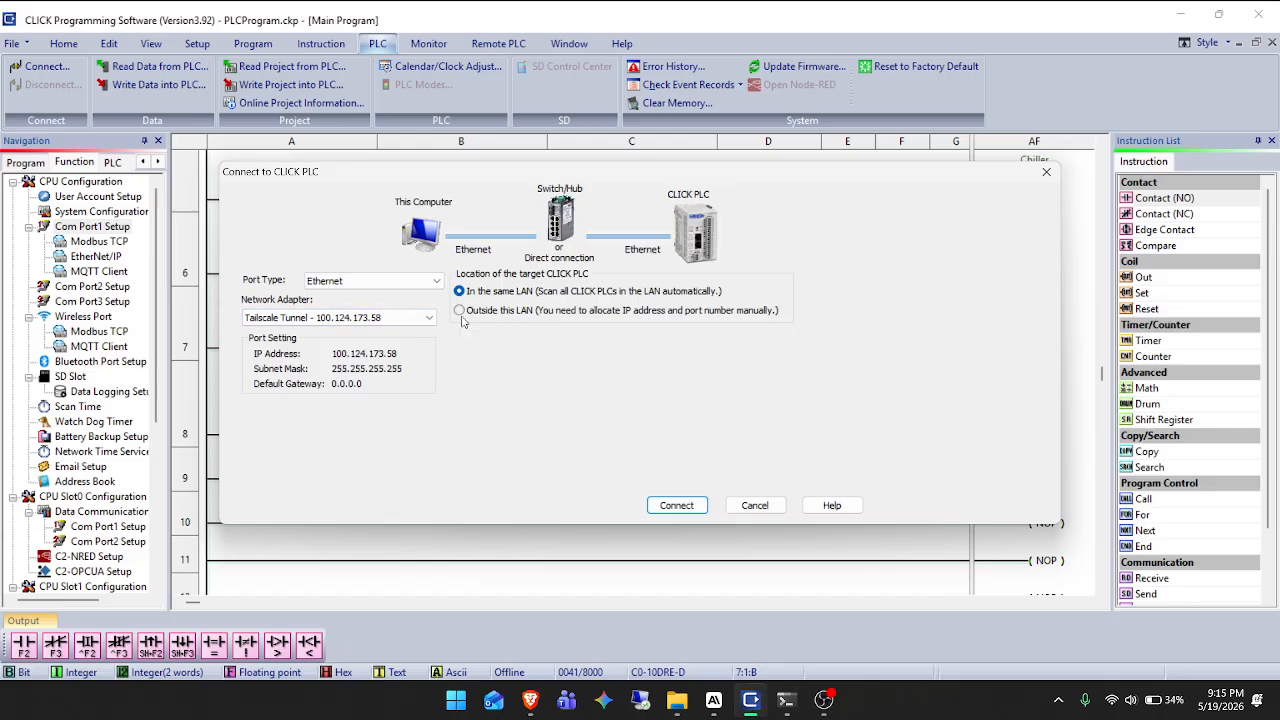
{"action": "left_click", "coordinate": [548, 475]}
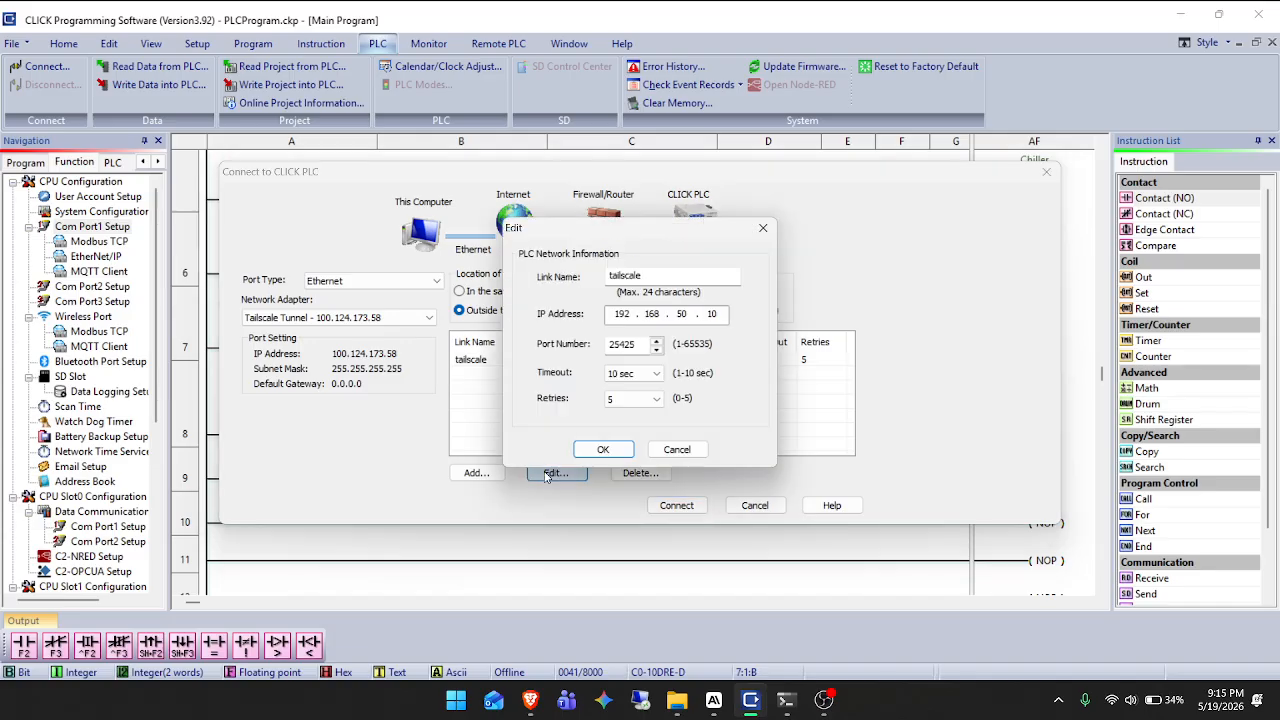
{"action": "left_click", "coordinate": [762, 229]}
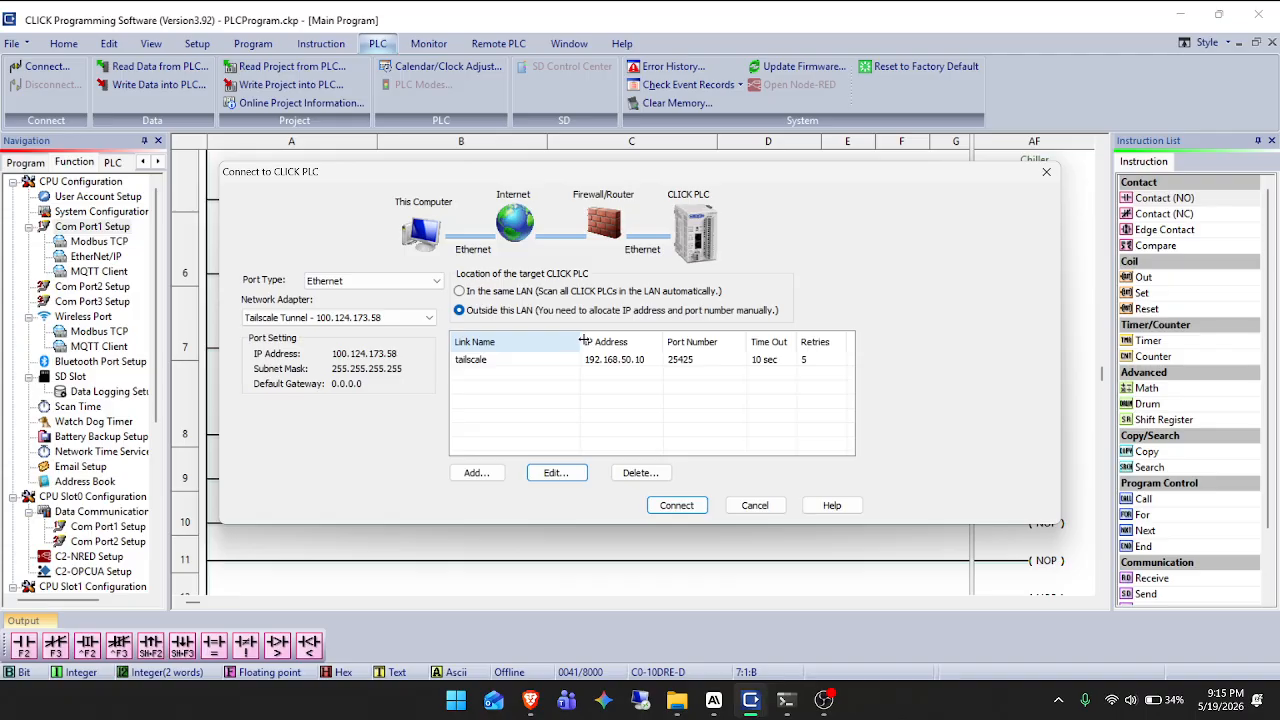
{"action": "left_click", "coordinate": [605, 360]}
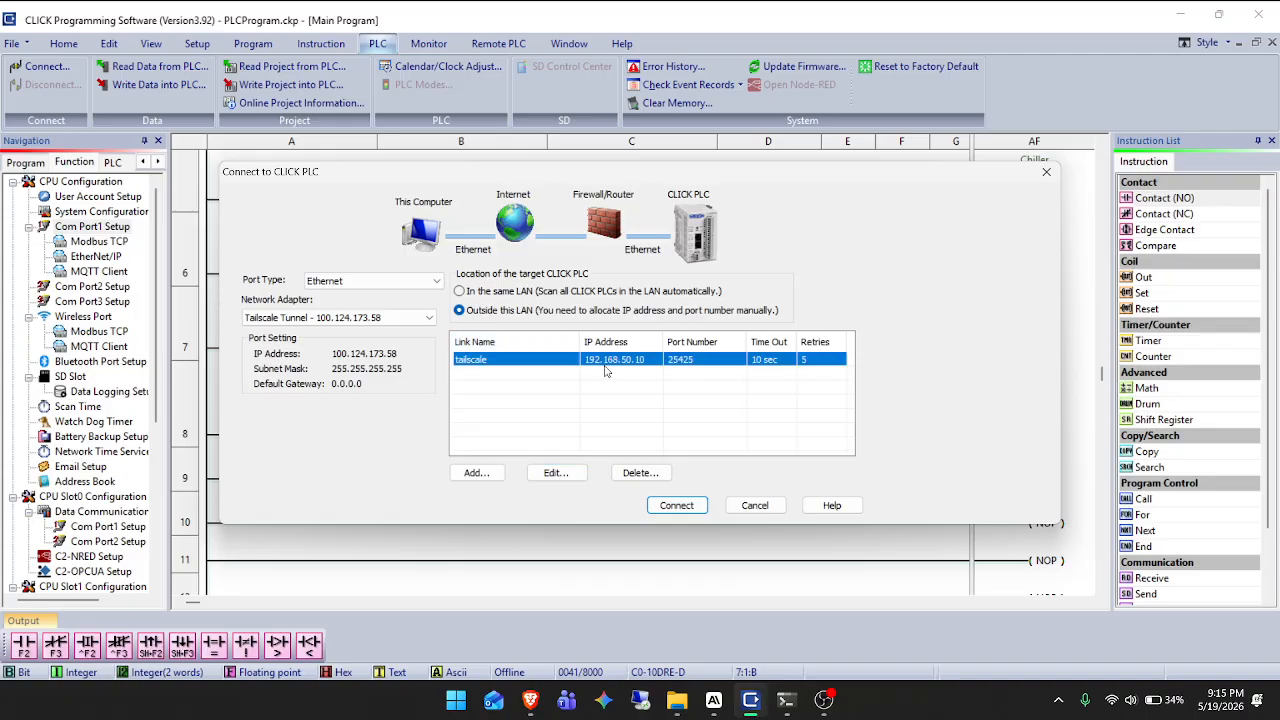
{"action": "left_click", "coordinate": [459, 291]}
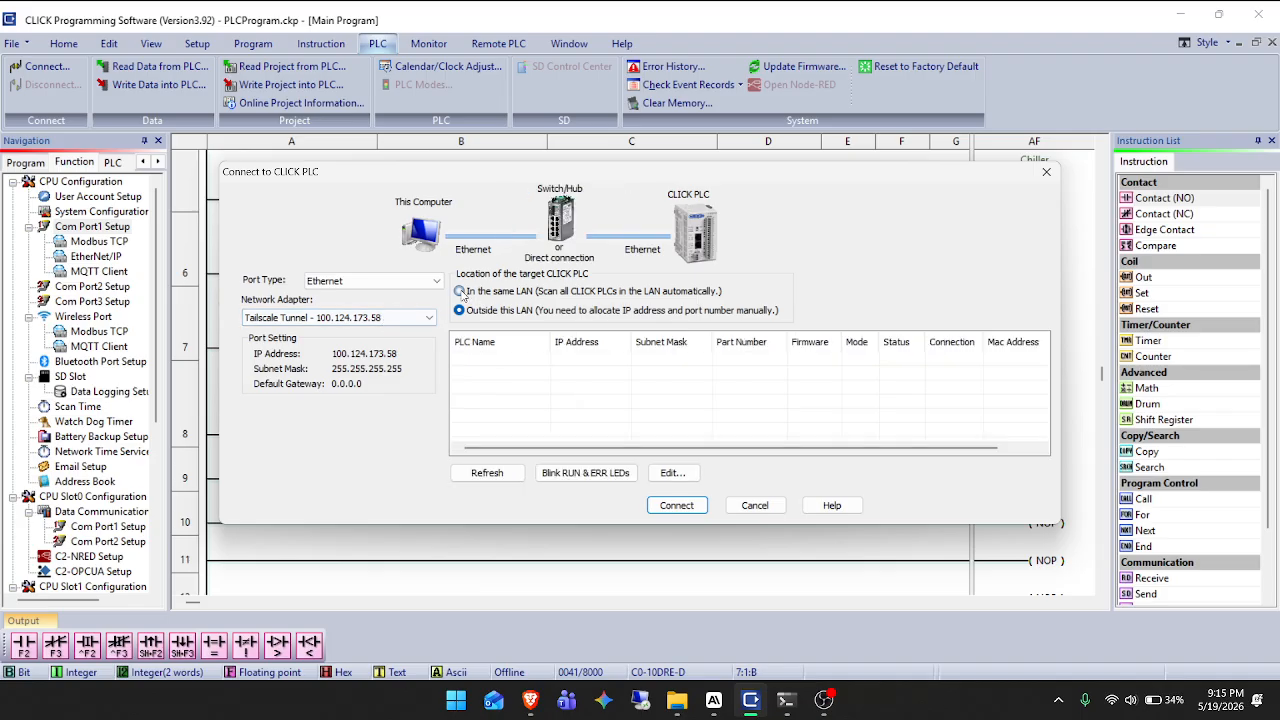
{"action": "left_click", "coordinate": [459, 310]}
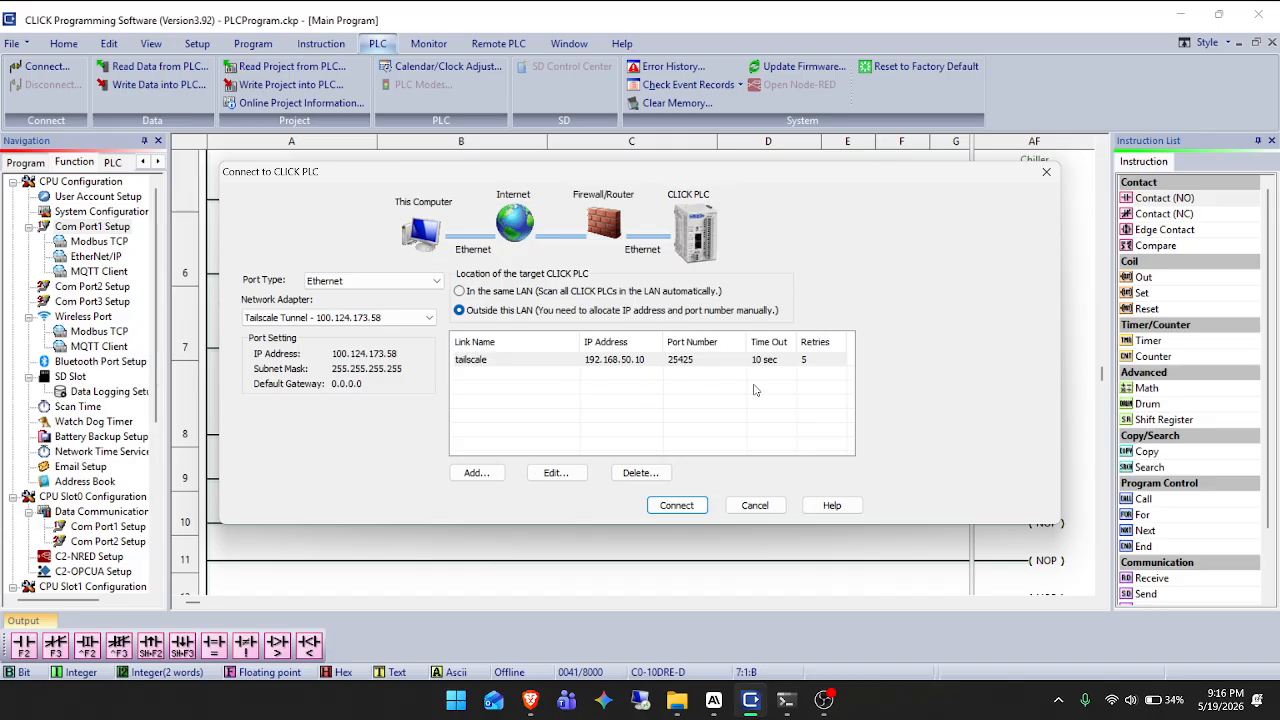
{"action": "left_click", "coordinate": [1047, 174]}
- Examine the offline ladder program's rungs, including the pump and ozone contacts, the ozone timers, and the temperature and flow turbine comparisons
{"action": "left_click", "coordinate": [467, 279]}
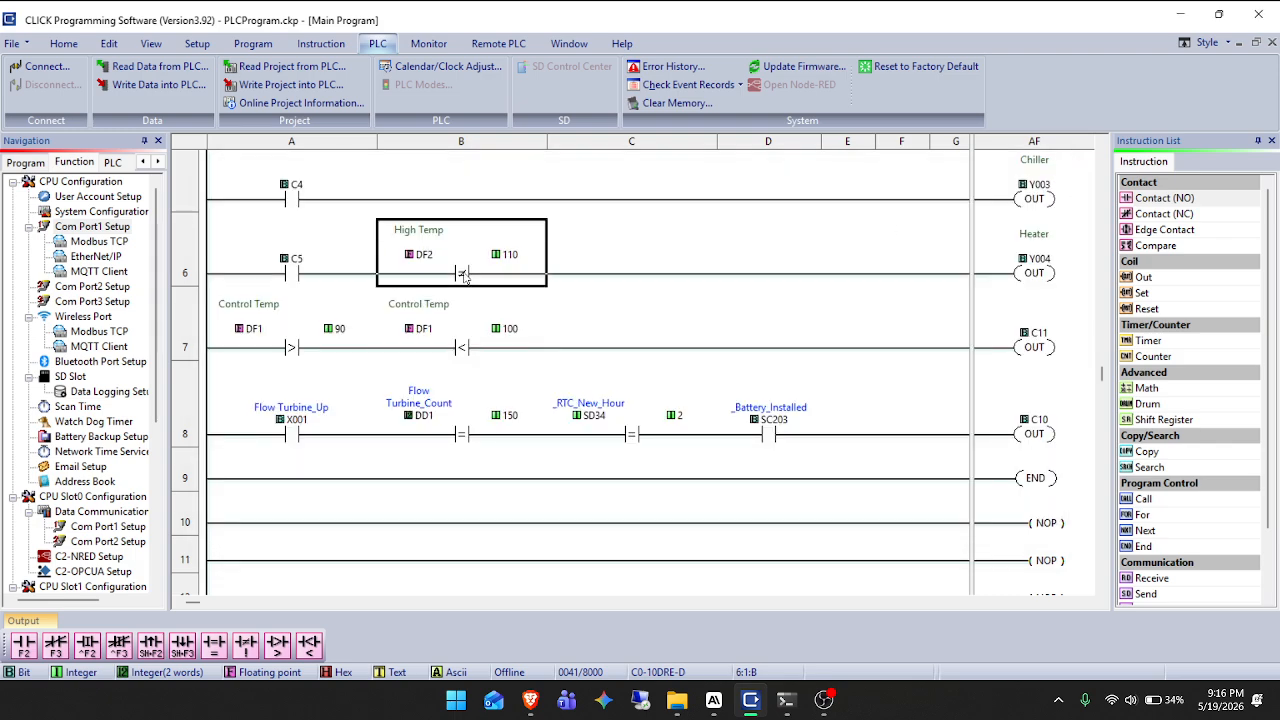
{"action": "left_click", "coordinate": [477, 420]}
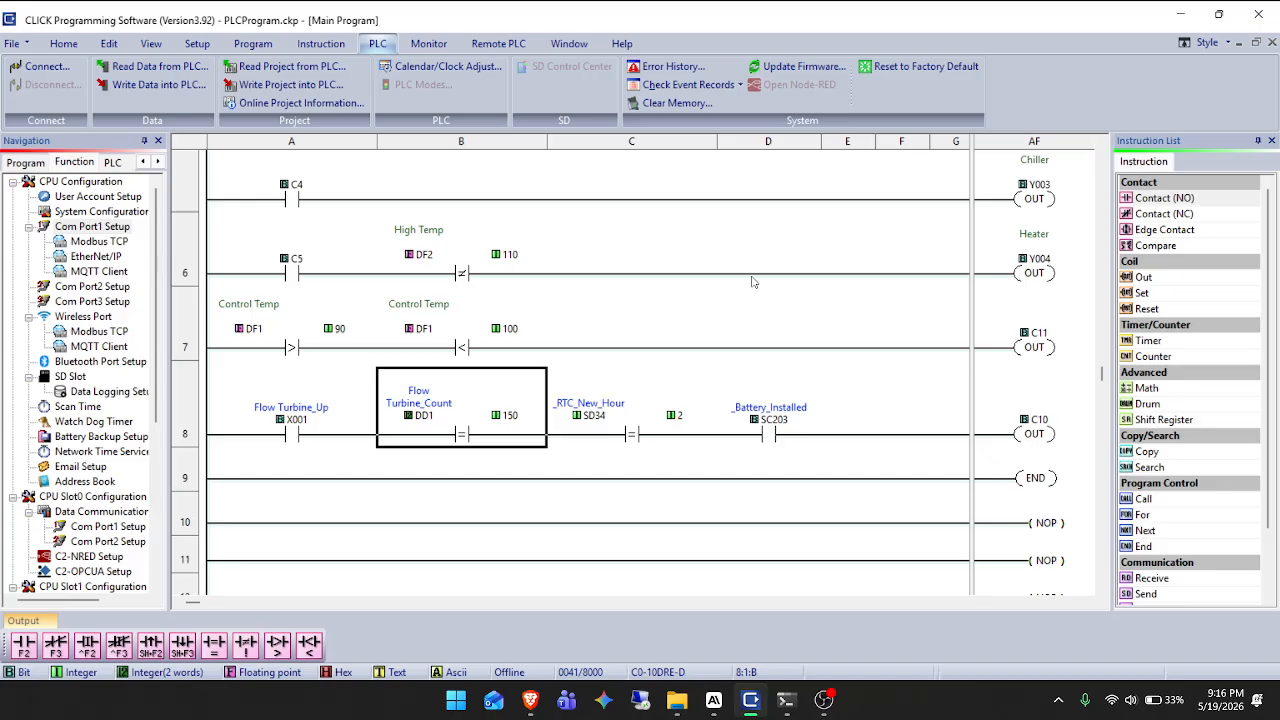
{"action": "scroll", "coordinate": [754, 282], "scroll_direction": "up", "scroll_amount": 5}
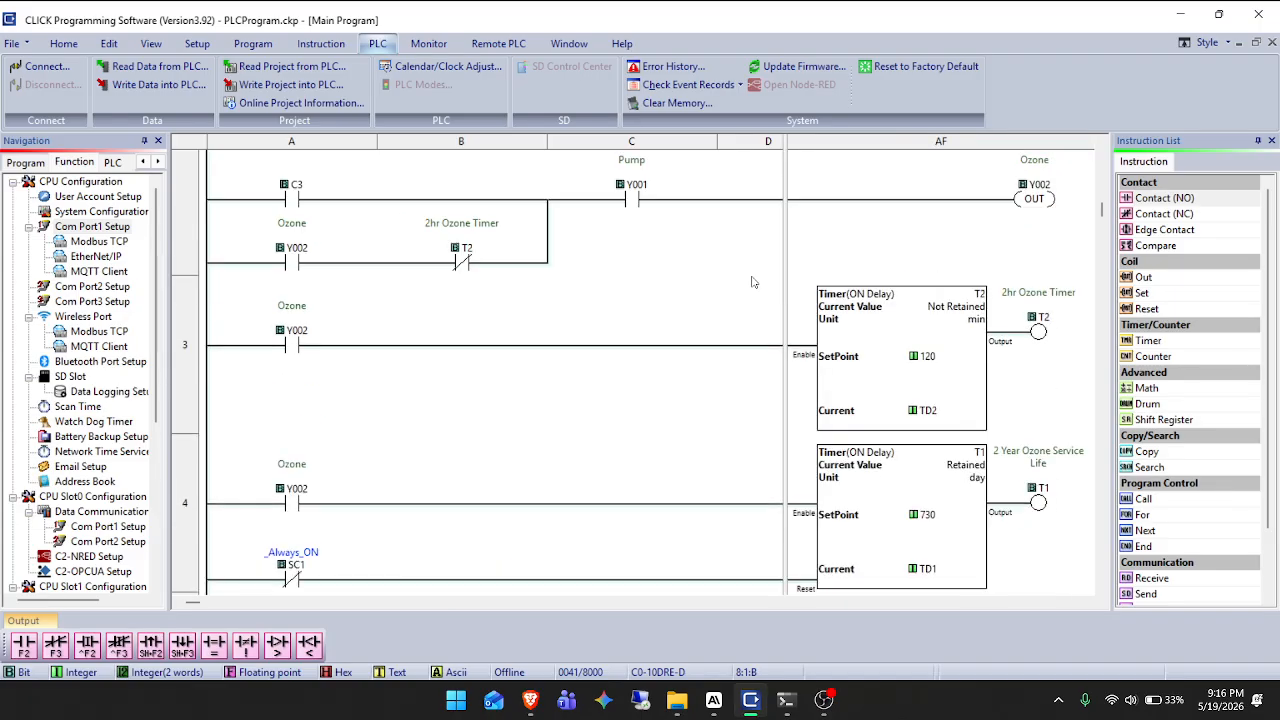
{"action": "left_click", "coordinate": [630, 210]}
{"action": "left_click", "coordinate": [438, 268]}
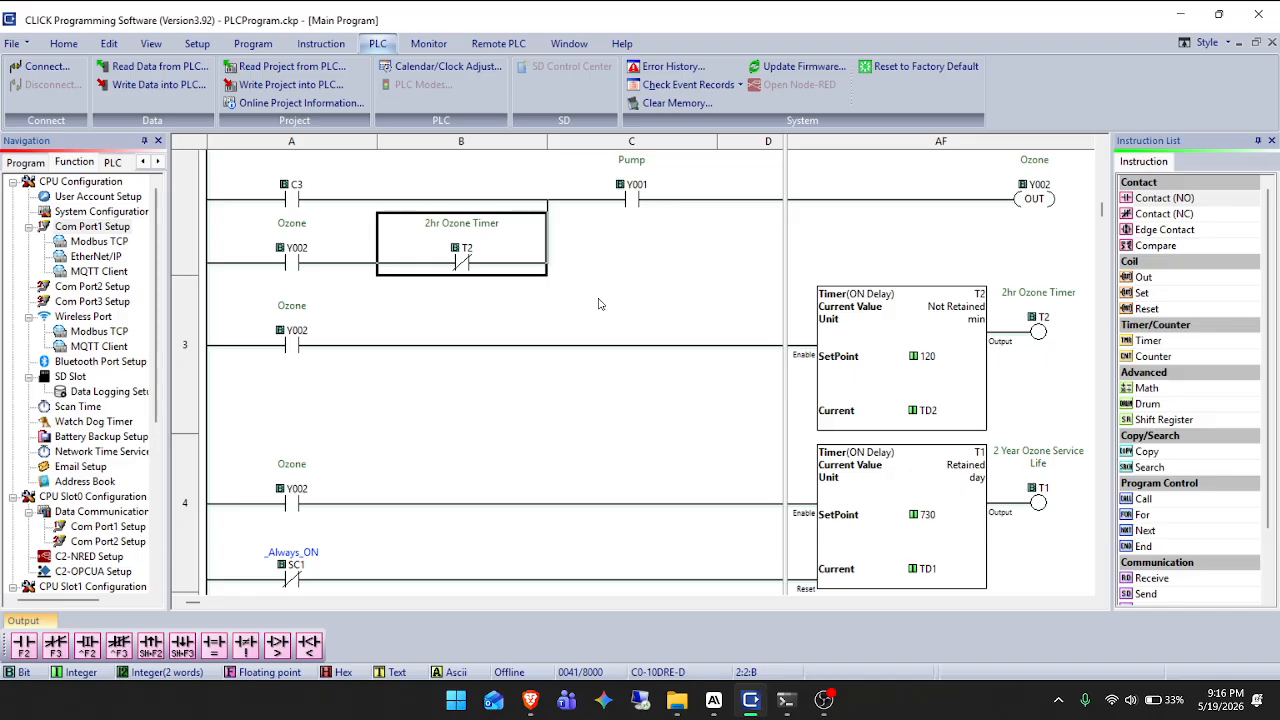
{"action": "scroll", "coordinate": [600, 304], "scroll_direction": "down", "scroll_amount": 4}
{"action": "scroll", "coordinate": [600, 304], "scroll_direction": "up", "scroll_amount": 5}
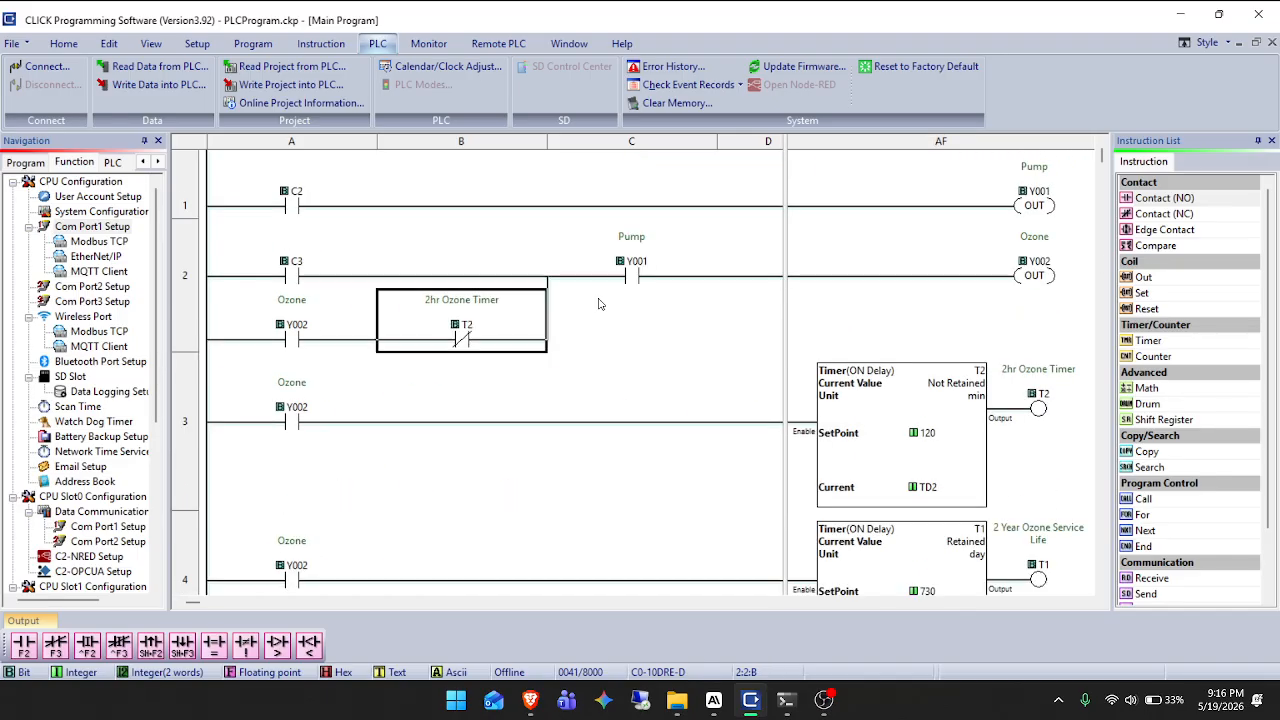
{"action": "left_click", "coordinate": [626, 282]}
{"action": "scroll", "coordinate": [646, 335], "scroll_direction": "down", "scroll_amount": 3}
{"action": "scroll", "coordinate": [646, 335], "scroll_direction": "up", "scroll_amount": 3}
{"action": "scroll", "coordinate": [646, 335], "scroll_direction": "down", "scroll_amount": 5}
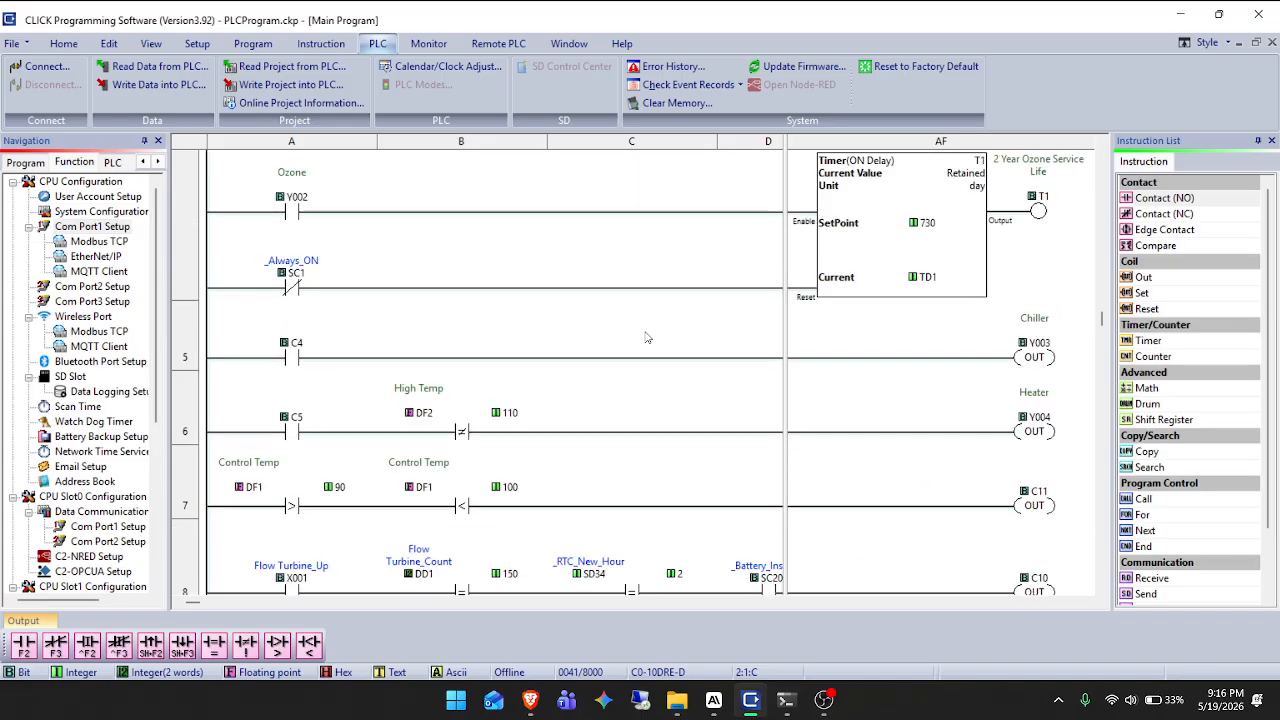
{"action": "scroll", "coordinate": [646, 337], "scroll_direction": "down", "scroll_amount": 3}
{"action": "scroll", "coordinate": [646, 337], "scroll_direction": "up", "scroll_amount": 5}
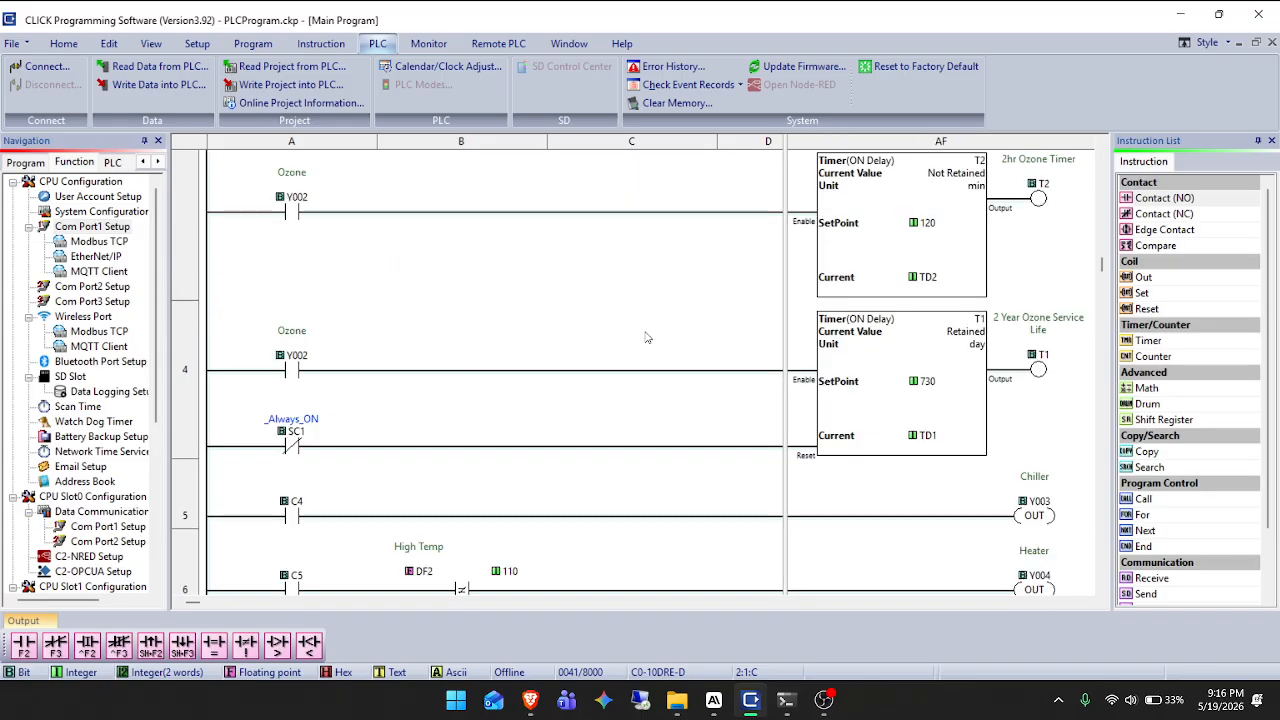
{"action": "scroll", "coordinate": [646, 337], "scroll_direction": "up", "scroll_amount": 3}
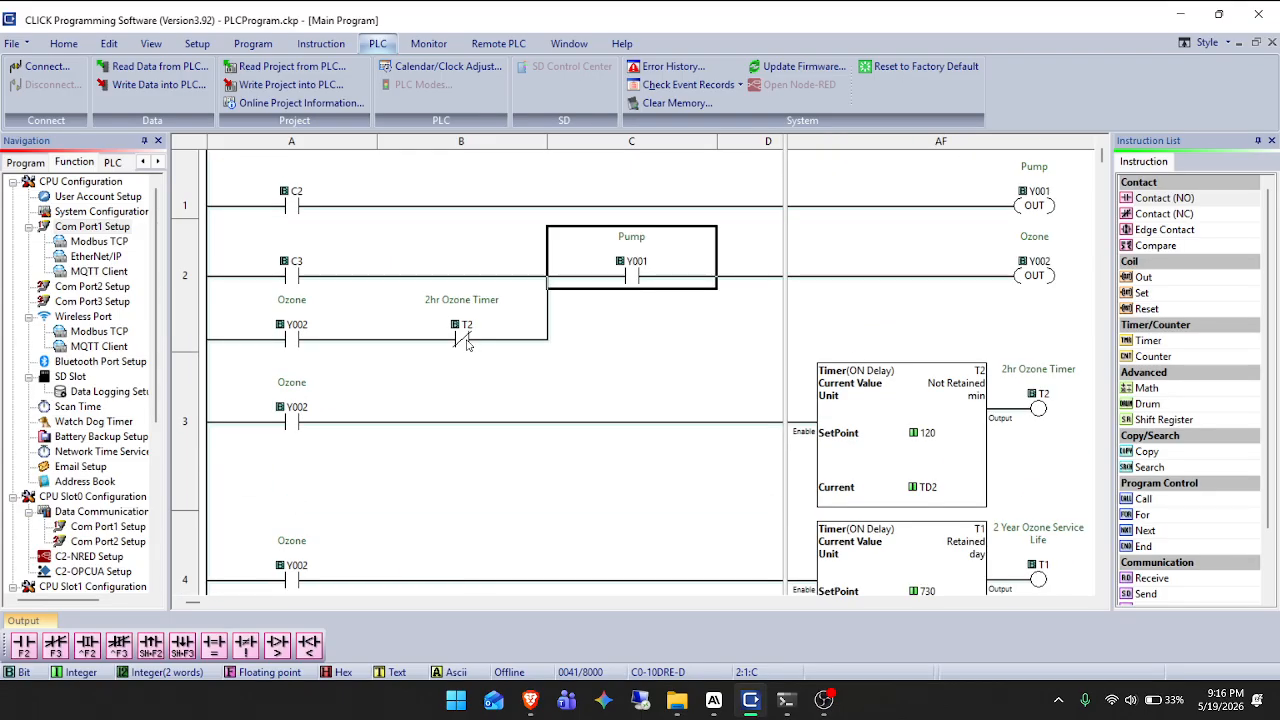
{"action": "left_click", "coordinate": [537, 320]}
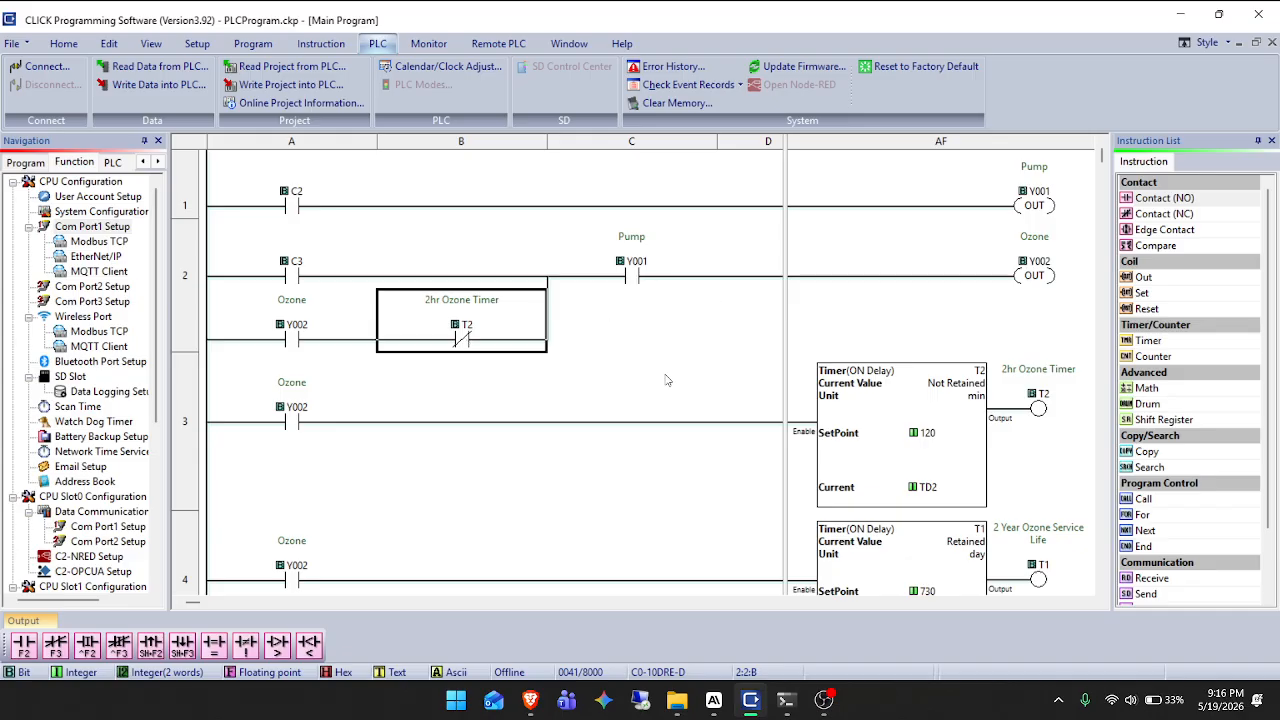
{"action": "scroll", "coordinate": [667, 379], "scroll_direction": "down", "scroll_amount": 2}
{"action": "scroll", "coordinate": [667, 379], "scroll_direction": "up", "scroll_amount": 2}
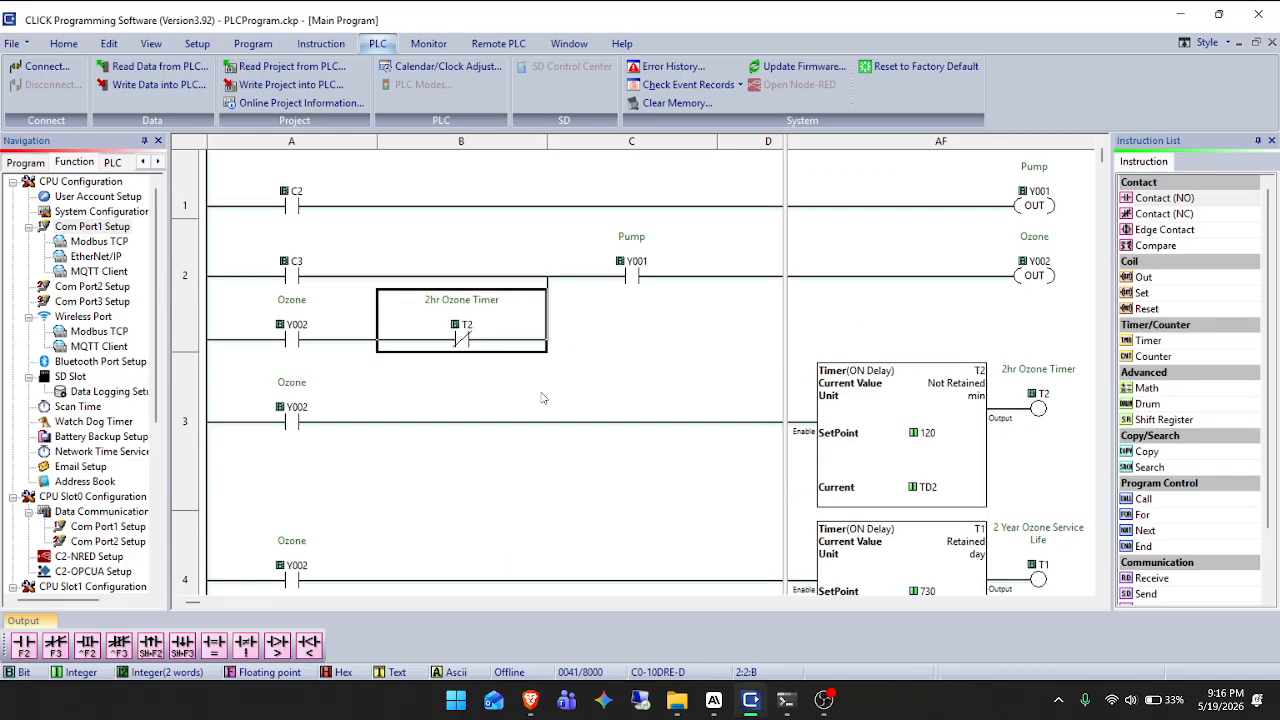